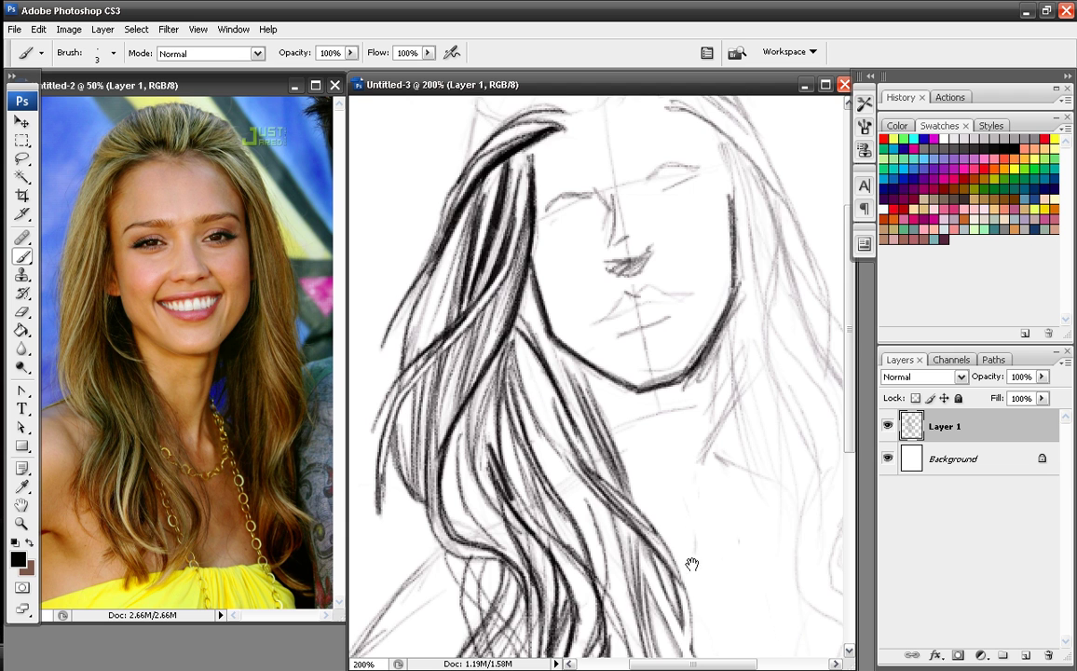
# - Erase the overlapping sketch lines inside the loose lower curls on the left side of the hair on Layer 1
pyautogui.moveTo(598, 295); pyautogui.dragTo(589, 364)
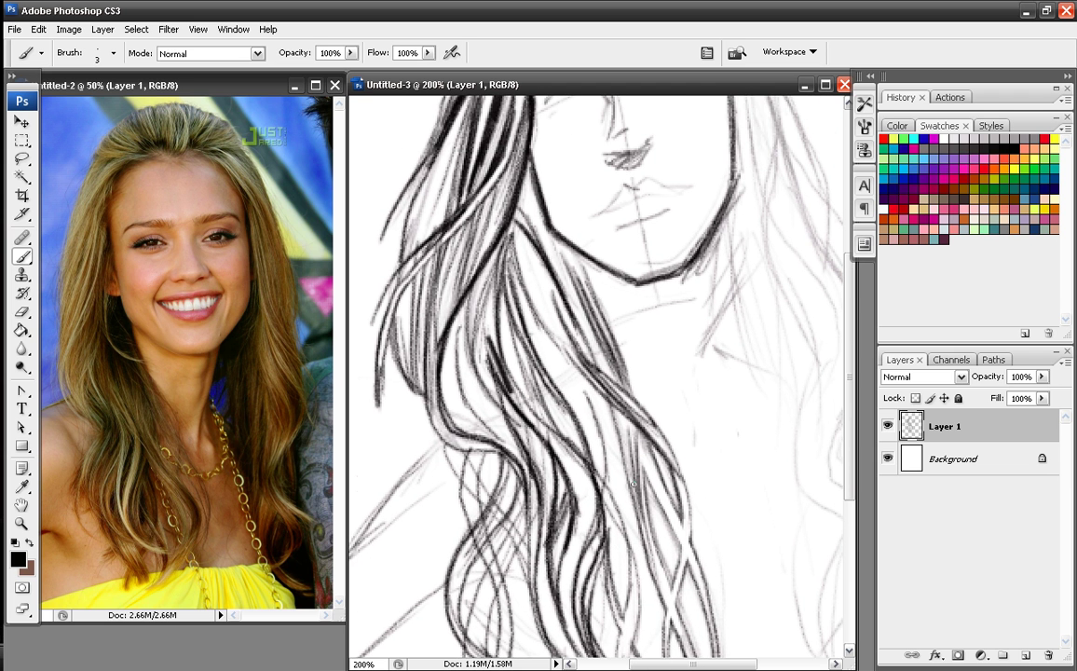
pyautogui.moveTo(649, 523); pyautogui.dragTo(647, 374)
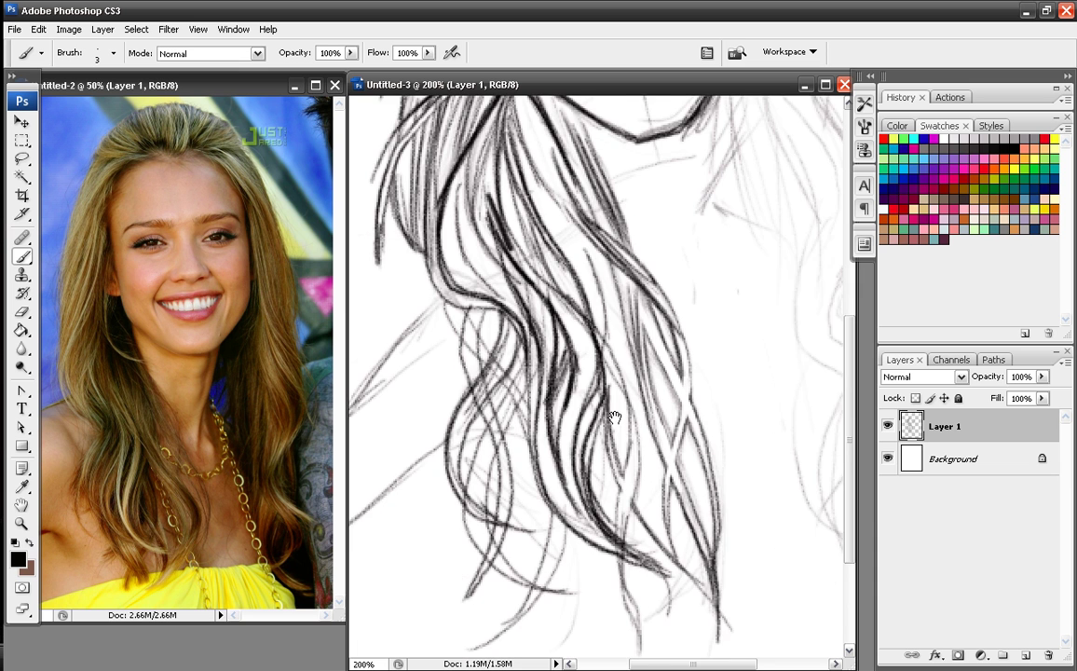
pyautogui.moveTo(611, 422); pyautogui.dragTo(638, 448)
pyautogui.moveTo(638, 507); pyautogui.dragTo(629, 445)
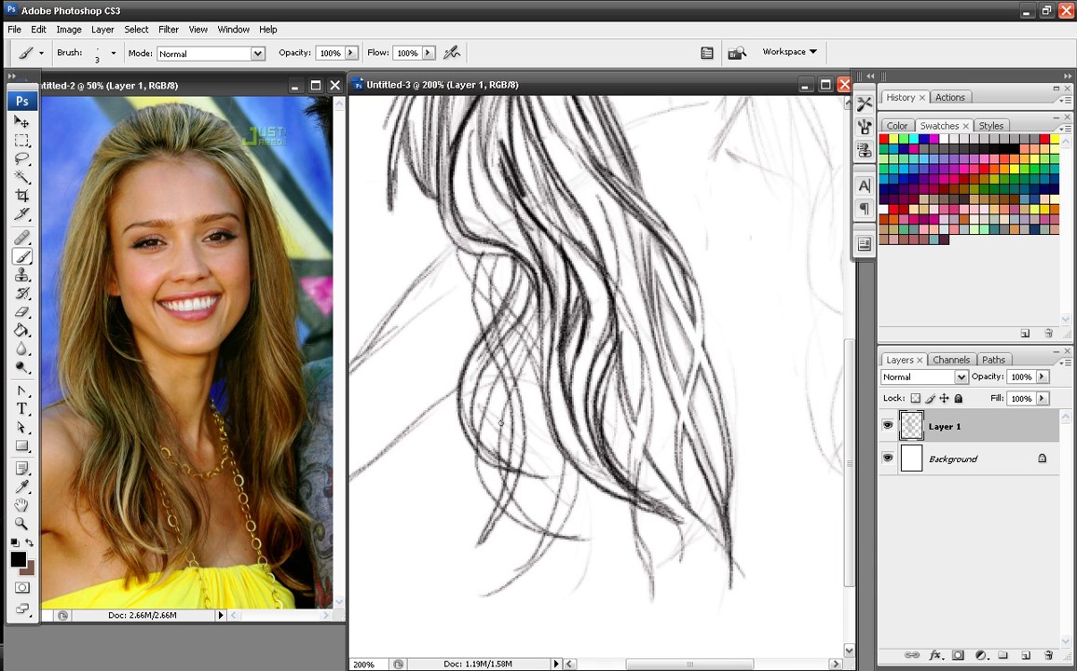
pyautogui.press('e')
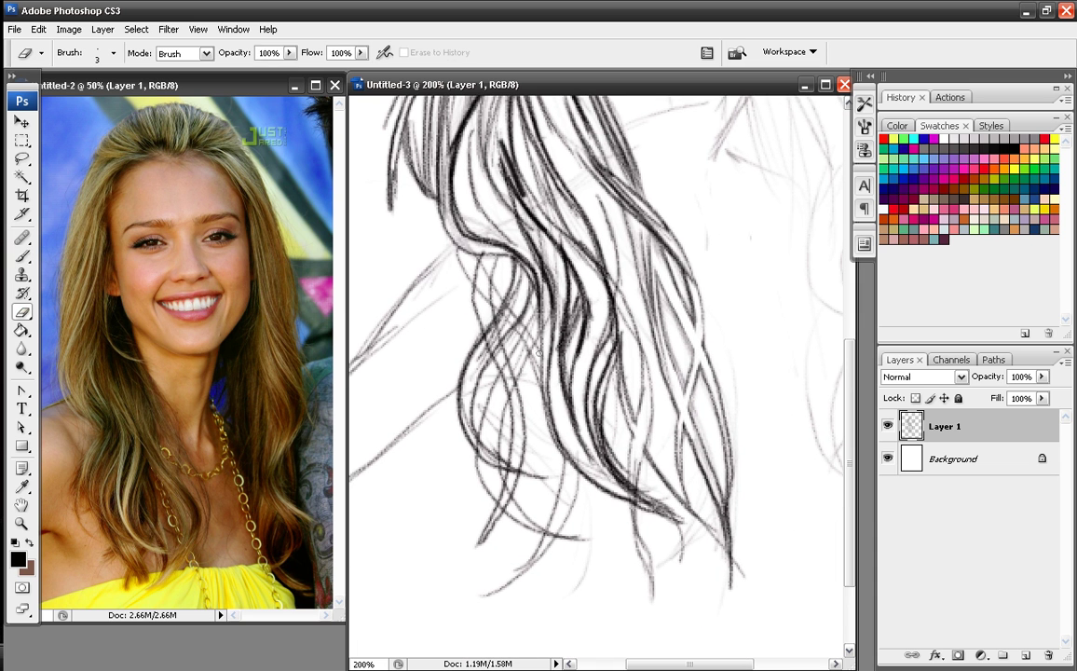
pyautogui.moveTo(520, 306)
pyautogui.mouseDown()
pyautogui.moveTo(443, 311)
pyautogui.moveTo(456, 262)
pyautogui.moveTo(470, 362)
pyautogui.moveTo(452, 293)
pyautogui.moveTo(434, 322)
pyautogui.mouseUp()
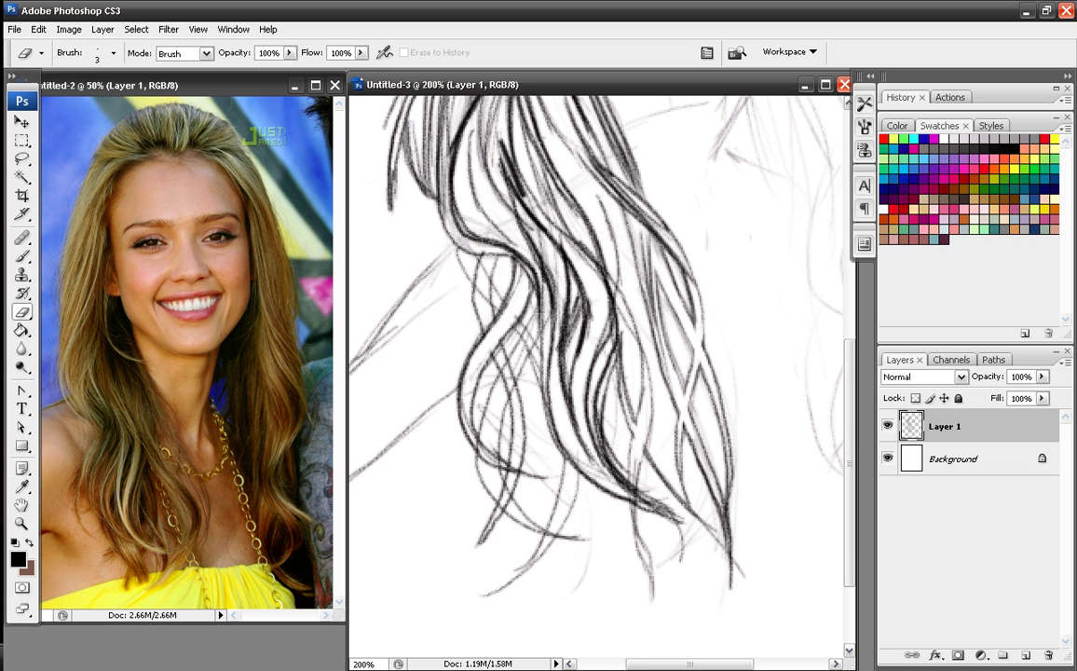
pyautogui.moveTo(477, 357); pyautogui.dragTo(472, 374)
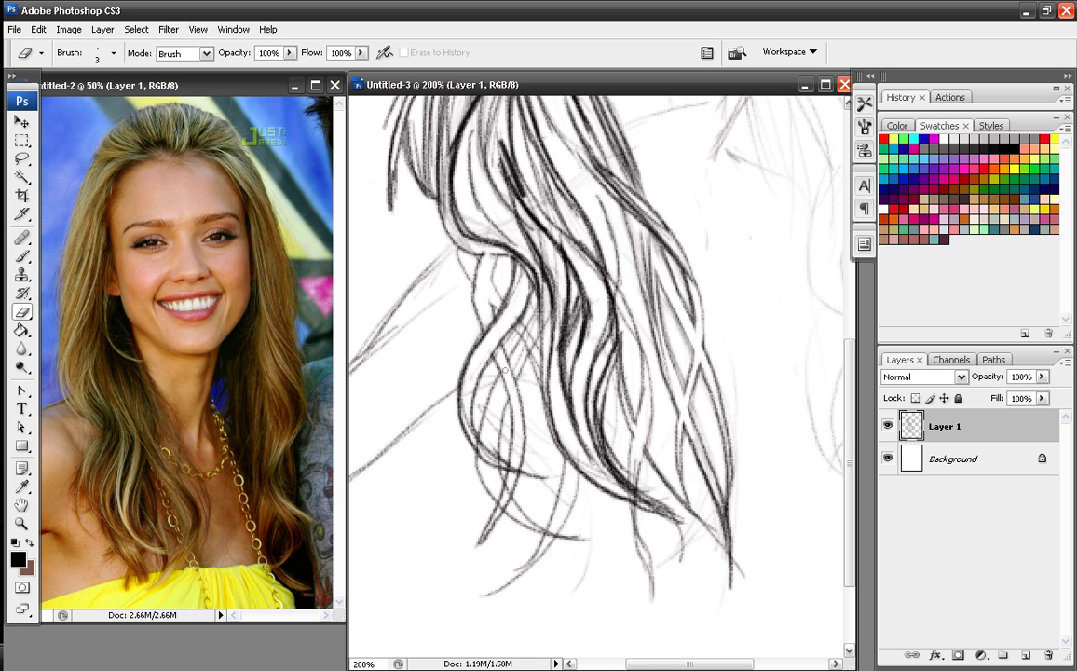
pyautogui.moveTo(517, 464)
pyautogui.mouseDown()
pyautogui.moveTo(517, 475)
pyautogui.moveTo(478, 443)
pyautogui.moveTo(472, 409)
pyautogui.moveTo(469, 423)
pyautogui.mouseUp()
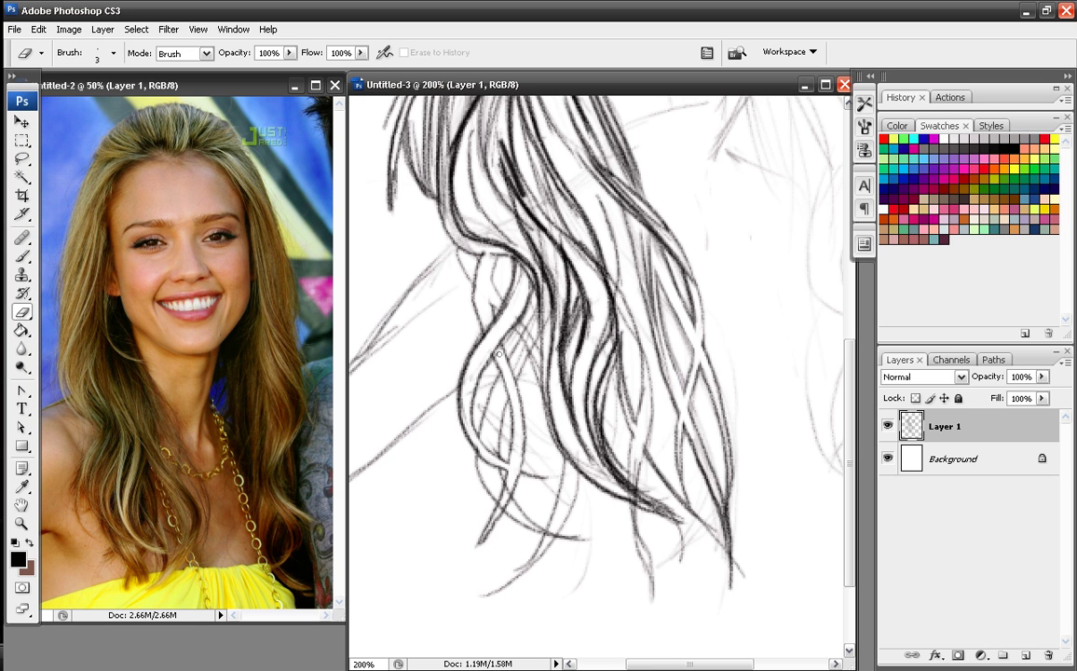
pyautogui.moveTo(522, 328); pyautogui.dragTo(534, 347)
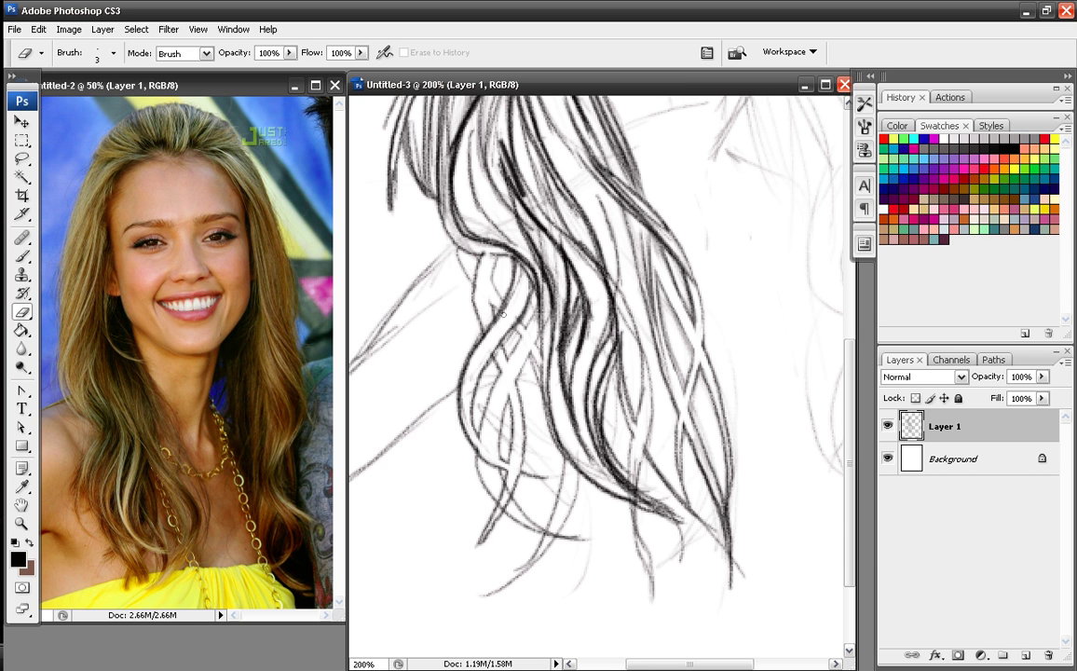
pyautogui.moveTo(540, 268); pyautogui.dragTo(549, 328)
pyautogui.moveTo(544, 242); pyautogui.dragTo(557, 293)
pyautogui.moveTo(484, 210); pyautogui.dragTo(503, 313)
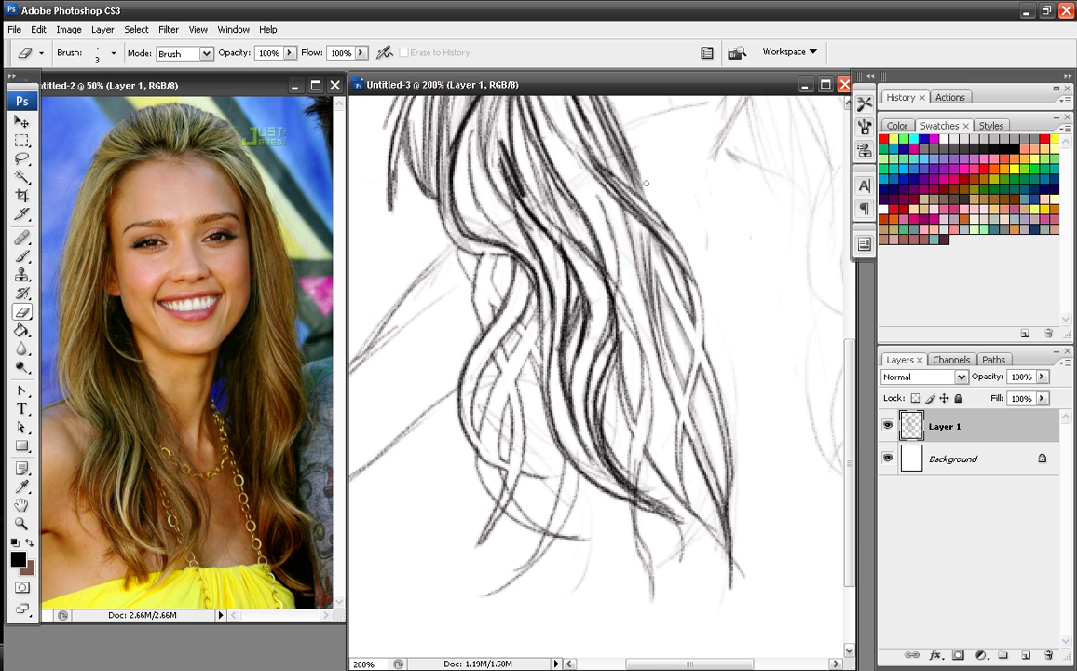
# - Add a new layer directly above the Background and switch to the Brush tool
pyautogui.click(22, 256)
pyautogui.click(971, 461)
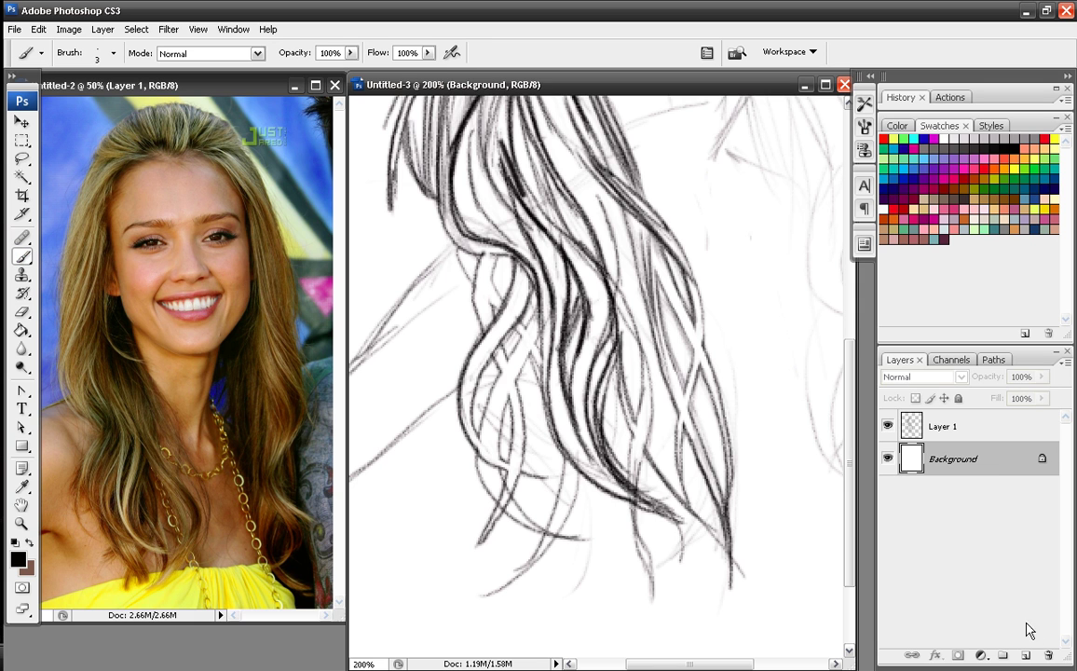
pyautogui.hotkey('ctrl', 'shift', 'alt', 'n')
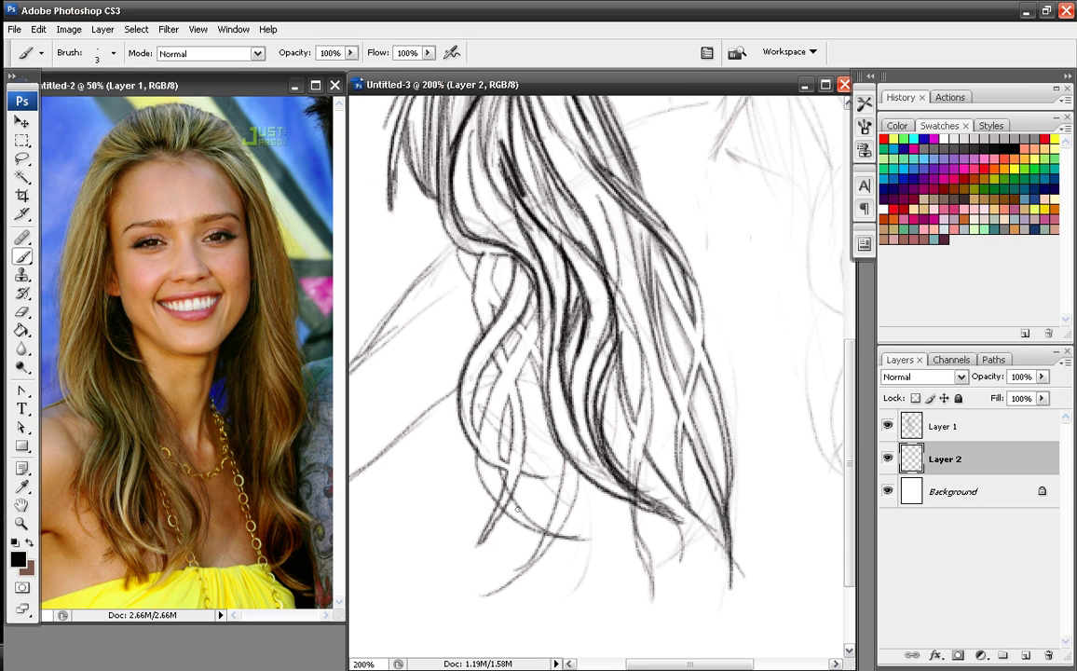
# - Draw extra wavy strands and tapered hair tips behind the lower left curls on Layer 2 with the black 3 px brush
pyautogui.moveTo(504, 254); pyautogui.dragTo(506, 287)
pyautogui.moveTo(453, 222)
pyautogui.mouseDown()
pyautogui.moveTo(456, 284)
pyautogui.moveTo(416, 400)
pyautogui.moveTo(481, 475)
pyautogui.mouseUp()
pyautogui.moveTo(538, 529)
pyautogui.mouseDown()
pyautogui.moveTo(553, 582)
pyautogui.moveTo(565, 536)
pyautogui.moveTo(555, 400)
pyautogui.mouseUp()
pyautogui.moveTo(507, 337); pyautogui.dragTo(504, 527)
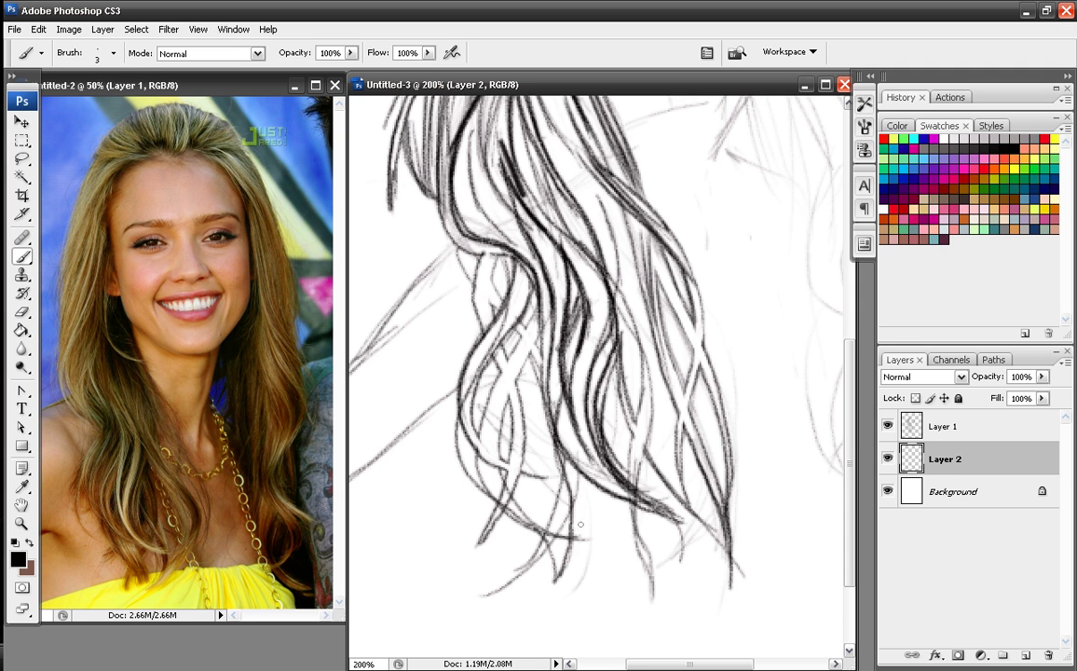
pyautogui.moveTo(564, 473); pyautogui.dragTo(591, 561)
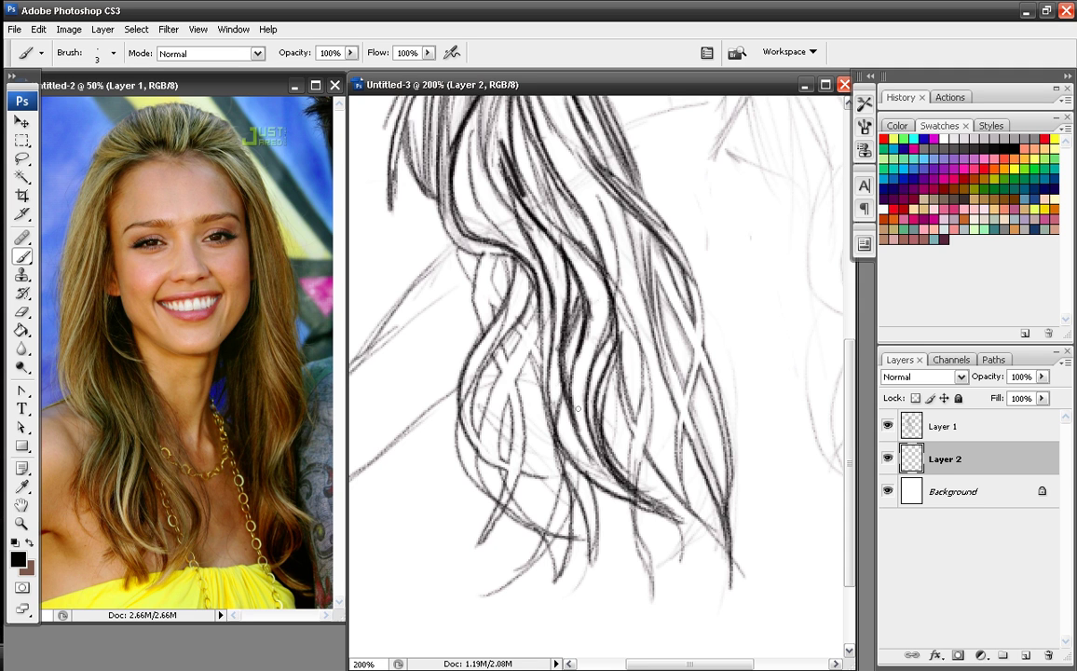
pyautogui.moveTo(605, 487); pyautogui.dragTo(591, 565)
pyautogui.moveTo(603, 507); pyautogui.dragTo(591, 565)
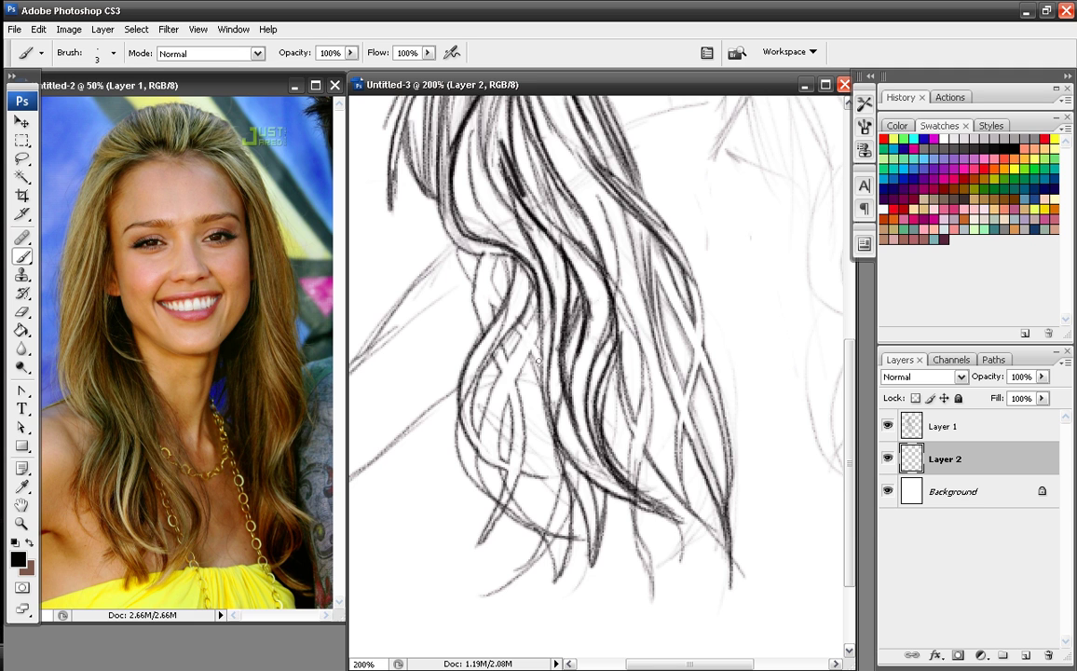
pyautogui.moveTo(475, 320)
pyautogui.mouseDown()
pyautogui.moveTo(482, 405)
pyautogui.moveTo(505, 457)
pyautogui.mouseUp()
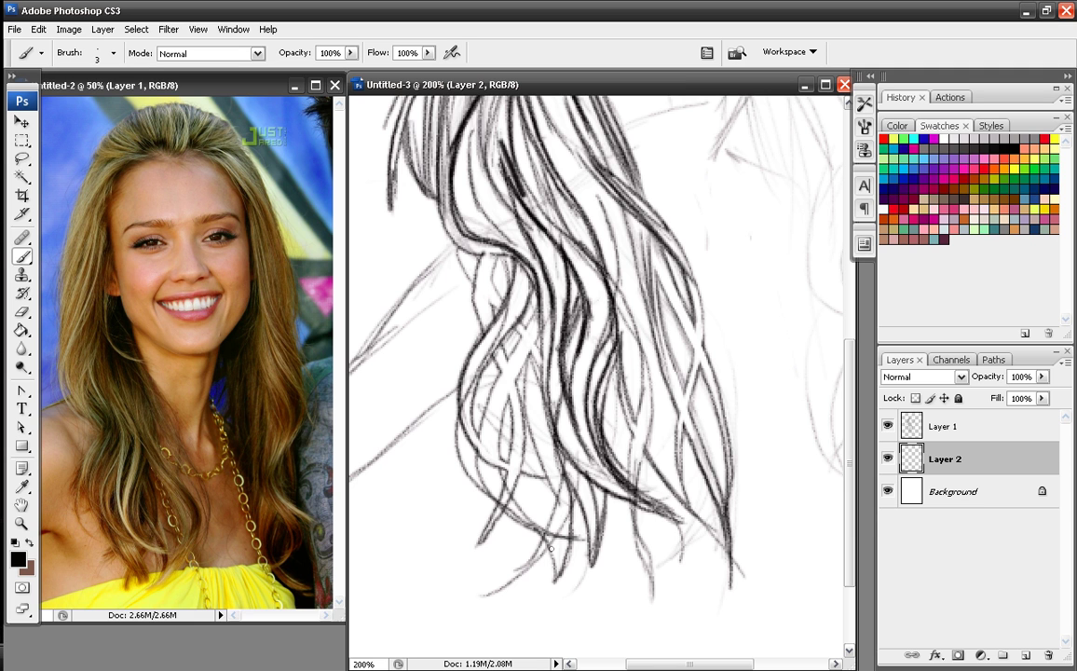
# - Erase the parts of the Layer 2 strands that run across the front curls in the lower left hair
pyautogui.click(886, 457)
pyautogui.click(887, 457)
pyautogui.click(942, 426)
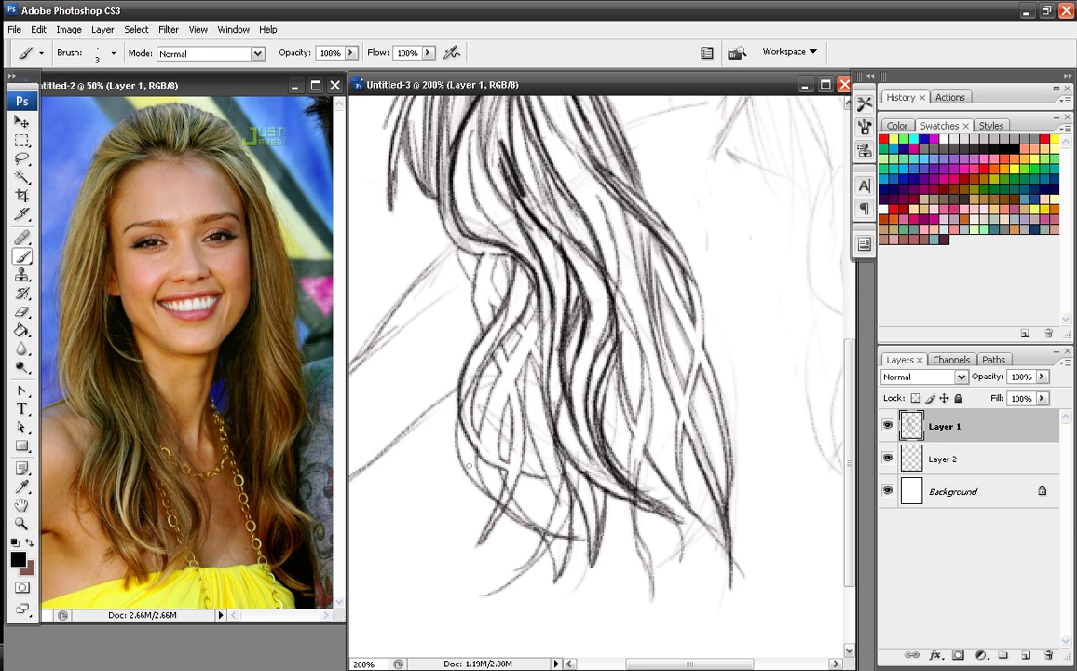
pyautogui.click(23, 312)
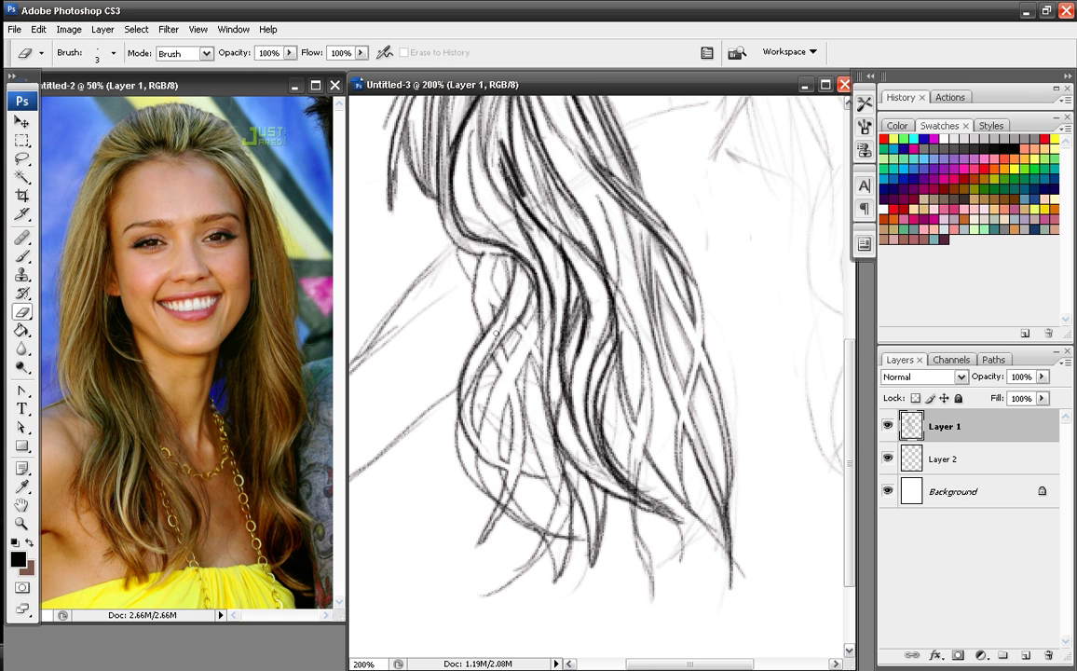
pyautogui.click(941, 458)
pyautogui.moveTo(507, 315); pyautogui.dragTo(466, 384)
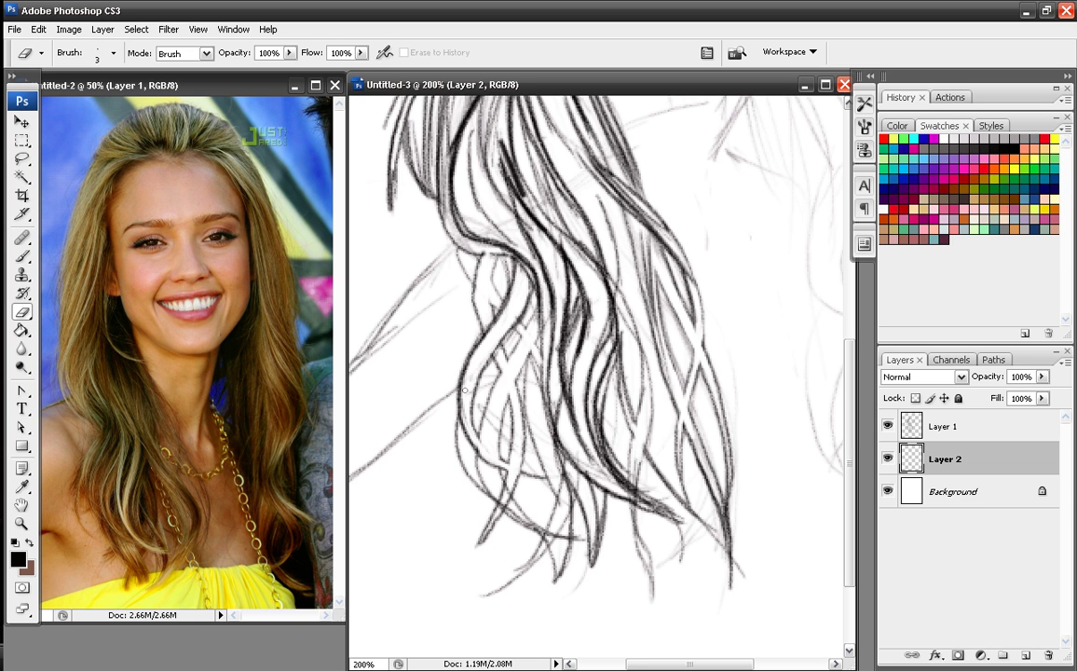
pyautogui.moveTo(507, 510); pyautogui.dragTo(527, 524)
# - Draw two dark curved strands with the Brush from the top of the head down to the middle of the hairline
pyautogui.hotkey('ctrl', '-')
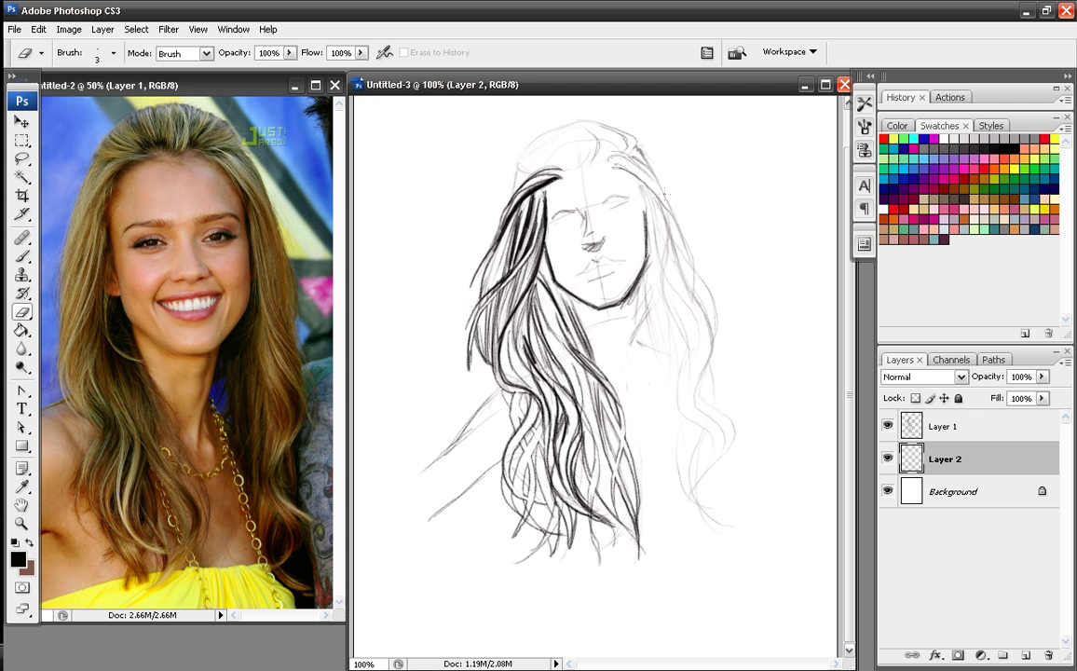
pyautogui.moveTo(663, 354); pyautogui.dragTo(642, 432)
pyautogui.hotkey('ctrl', '+')
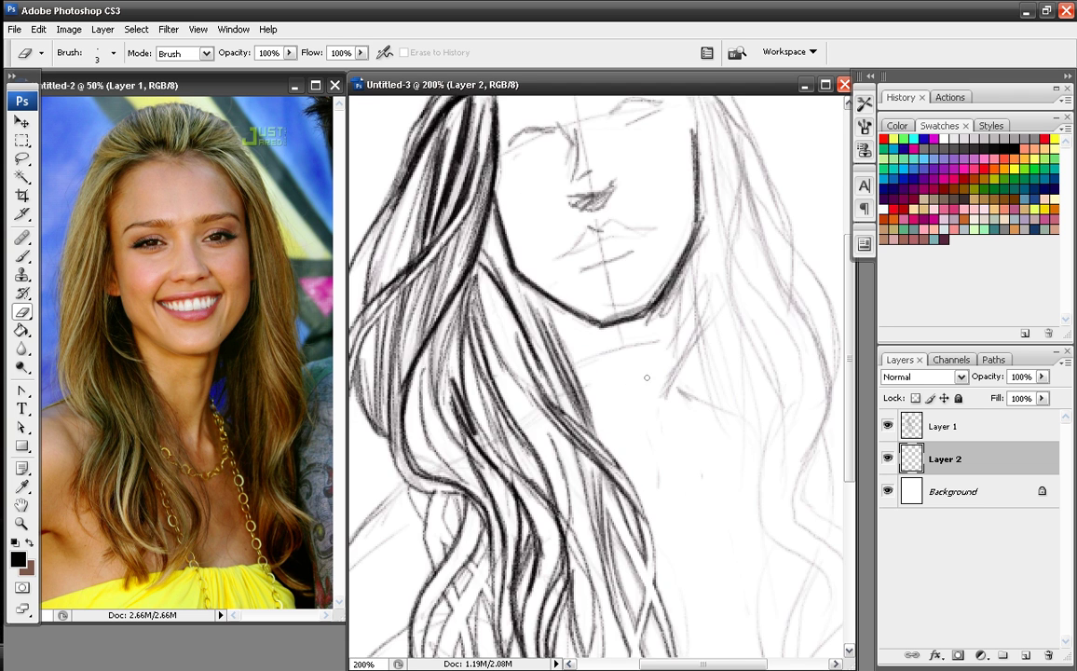
pyautogui.moveTo(655, 285); pyautogui.dragTo(626, 509)
pyautogui.moveTo(575, 373); pyautogui.dragTo(630, 430)
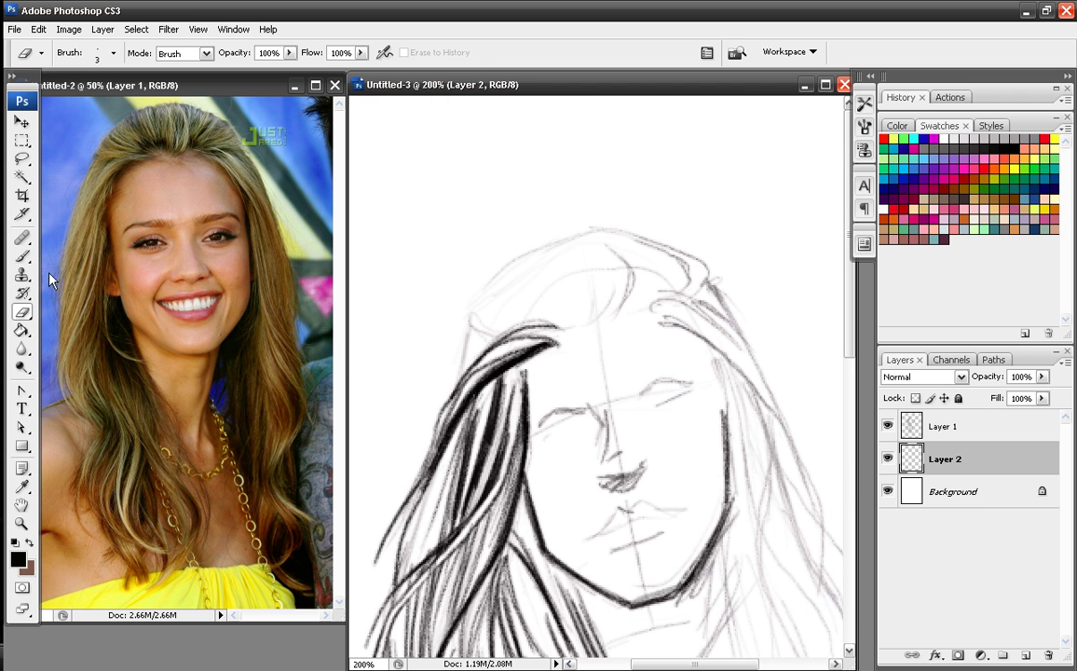
pyautogui.click(23, 256)
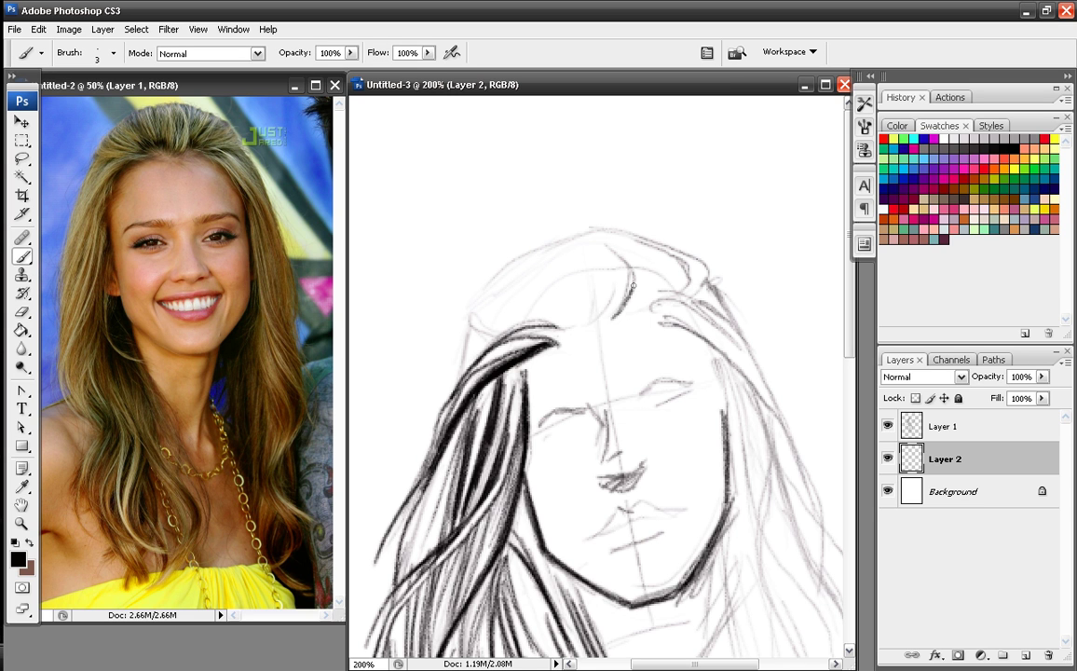
pyautogui.moveTo(587, 230); pyautogui.dragTo(633, 298)
pyautogui.moveTo(600, 317)
pyautogui.mouseDown()
pyautogui.moveTo(611, 278)
pyautogui.moveTo(572, 233)
pyautogui.mouseUp()
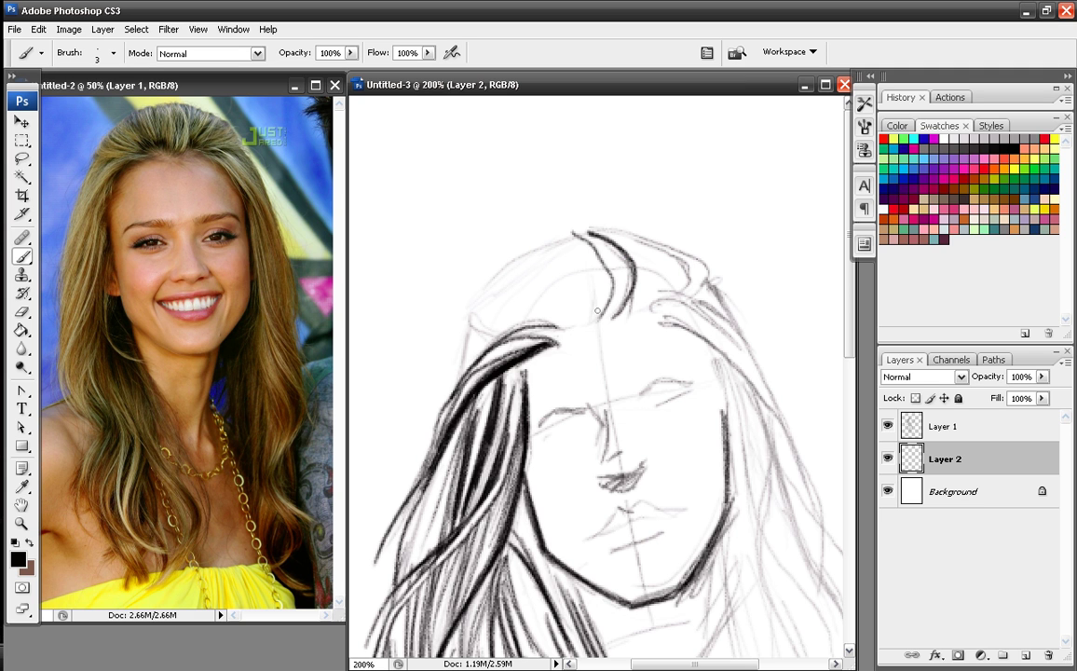
pyautogui.hotkey('ctrl', 'z')
pyautogui.moveTo(597, 323)
pyautogui.mouseDown()
pyautogui.moveTo(586, 237)
pyautogui.moveTo(608, 308)
pyautogui.moveTo(581, 236)
pyautogui.moveTo(611, 281)
pyautogui.moveTo(587, 328)
pyautogui.mouseUp()
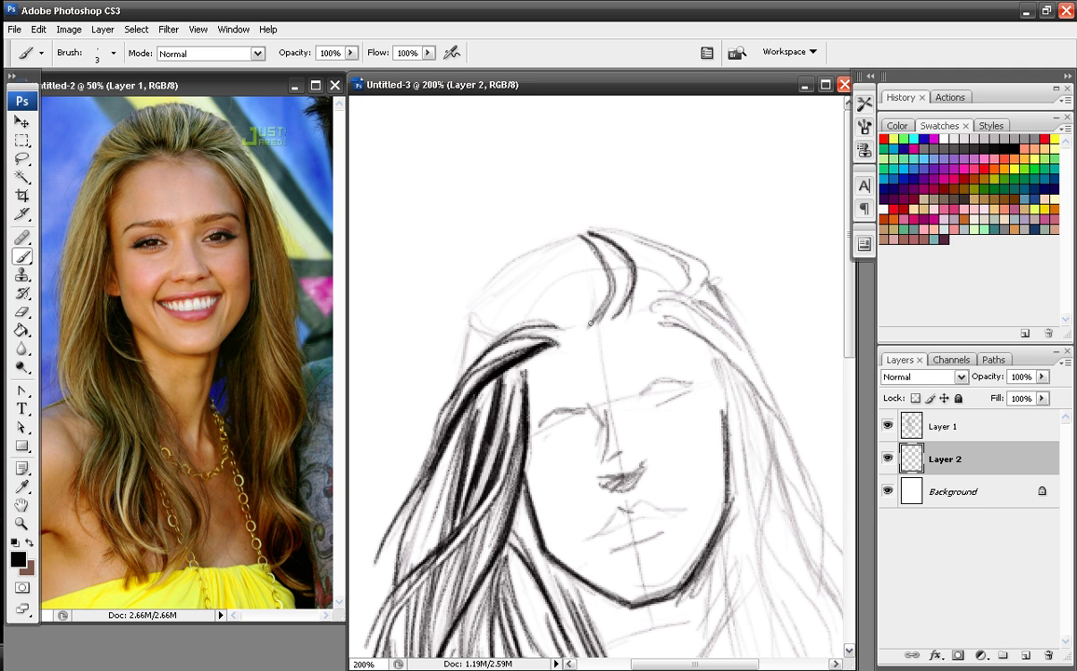
pyautogui.moveTo(630, 264); pyautogui.dragTo(626, 307)
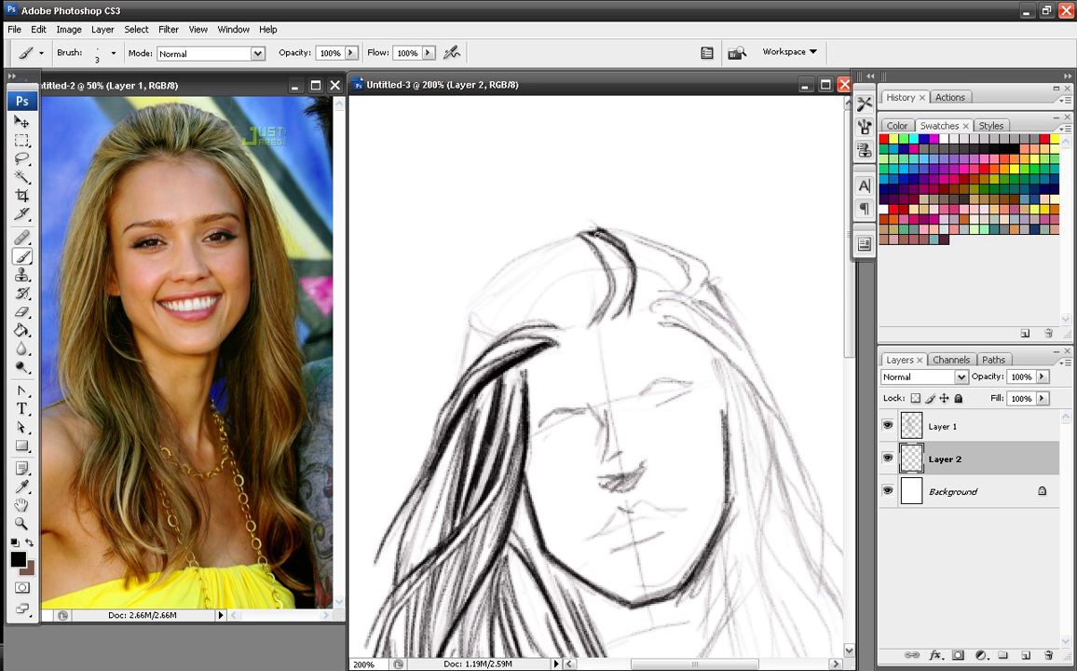
# - Outline the left contour of the crown and ink the swept-back hair edge on the right side of the head
pyautogui.moveTo(573, 236)
pyautogui.mouseDown()
pyautogui.moveTo(538, 254)
pyautogui.moveTo(562, 239)
pyautogui.moveTo(524, 248)
pyautogui.moveTo(477, 295)
pyautogui.moveTo(466, 319)
pyautogui.moveTo(496, 333)
pyautogui.moveTo(468, 325)
pyautogui.moveTo(462, 369)
pyautogui.mouseUp()
pyautogui.moveTo(682, 303)
pyautogui.mouseDown()
pyautogui.moveTo(712, 266)
pyautogui.moveTo(652, 303)
pyautogui.moveTo(740, 340)
pyautogui.mouseUp()
pyautogui.moveTo(675, 295)
pyautogui.mouseDown()
pyautogui.moveTo(680, 264)
pyautogui.moveTo(606, 232)
pyautogui.mouseUp()
pyautogui.moveTo(677, 298)
pyautogui.mouseDown()
pyautogui.moveTo(681, 266)
pyautogui.moveTo(613, 234)
pyautogui.mouseUp()
pyautogui.moveTo(684, 300); pyautogui.dragTo(680, 267)
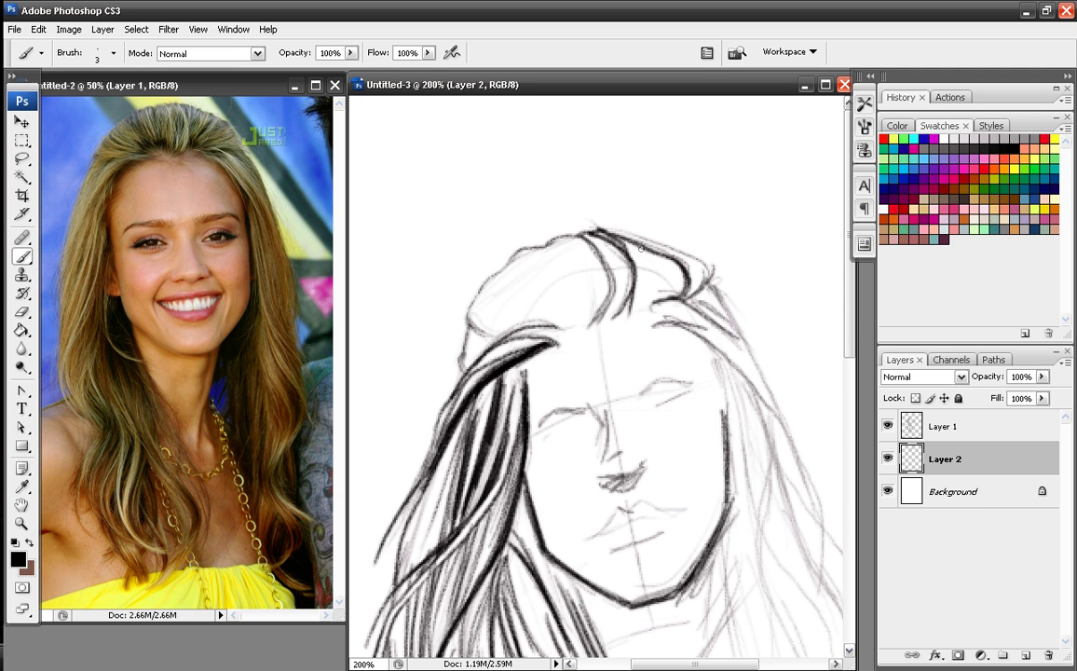
# - Add thick curved strands between the parting and the right edge of the crown, darkening the top contour
pyautogui.moveTo(644, 307)
pyautogui.mouseDown()
pyautogui.moveTo(655, 269)
pyautogui.moveTo(642, 247)
pyautogui.mouseUp()
pyautogui.moveTo(650, 305)
pyautogui.mouseDown()
pyautogui.moveTo(653, 256)
pyautogui.moveTo(655, 303)
pyautogui.moveTo(658, 272)
pyautogui.moveTo(641, 244)
pyautogui.moveTo(654, 300)
pyautogui.moveTo(607, 304)
pyautogui.moveTo(612, 288)
pyautogui.moveTo(587, 238)
pyautogui.moveTo(597, 318)
pyautogui.mouseUp()
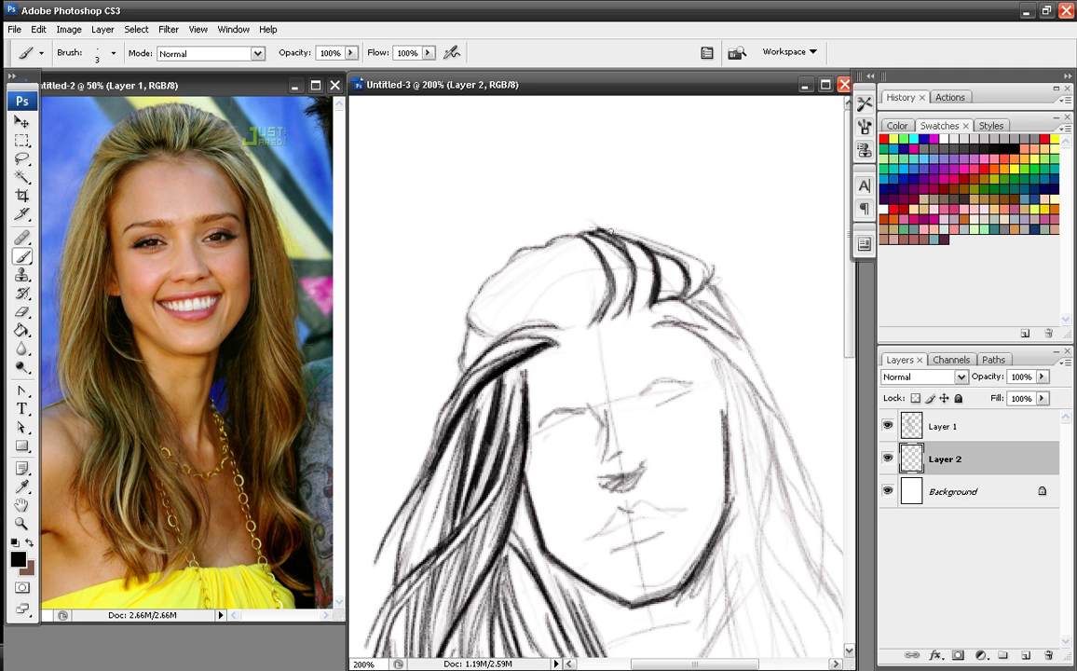
pyautogui.moveTo(704, 285); pyautogui.dragTo(599, 229)
pyautogui.moveTo(646, 278); pyautogui.dragTo(635, 252)
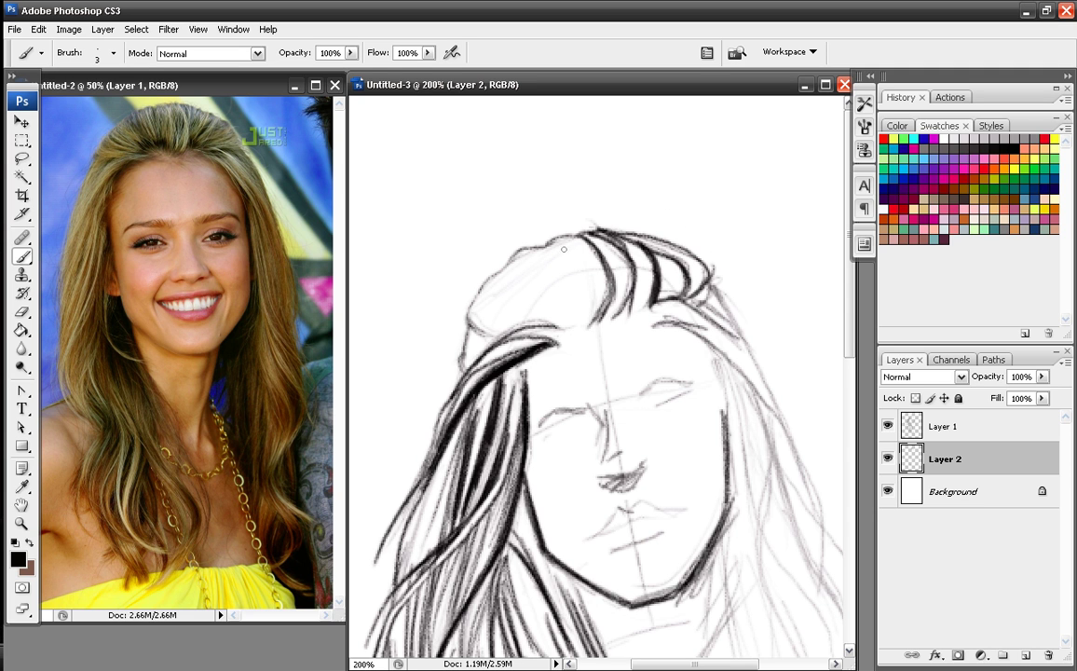
# - Shade the middle of the hairline with short strokes and add a strand running up to the top of the head
pyautogui.moveTo(590, 314); pyautogui.dragTo(588, 300)
pyautogui.moveTo(591, 284)
pyautogui.mouseDown()
pyautogui.moveTo(593, 314)
pyautogui.moveTo(570, 312)
pyautogui.mouseUp()
pyautogui.moveTo(565, 298)
pyautogui.mouseDown()
pyautogui.moveTo(559, 316)
pyautogui.moveTo(585, 299)
pyautogui.moveTo(586, 316)
pyautogui.moveTo(561, 322)
pyautogui.mouseUp()
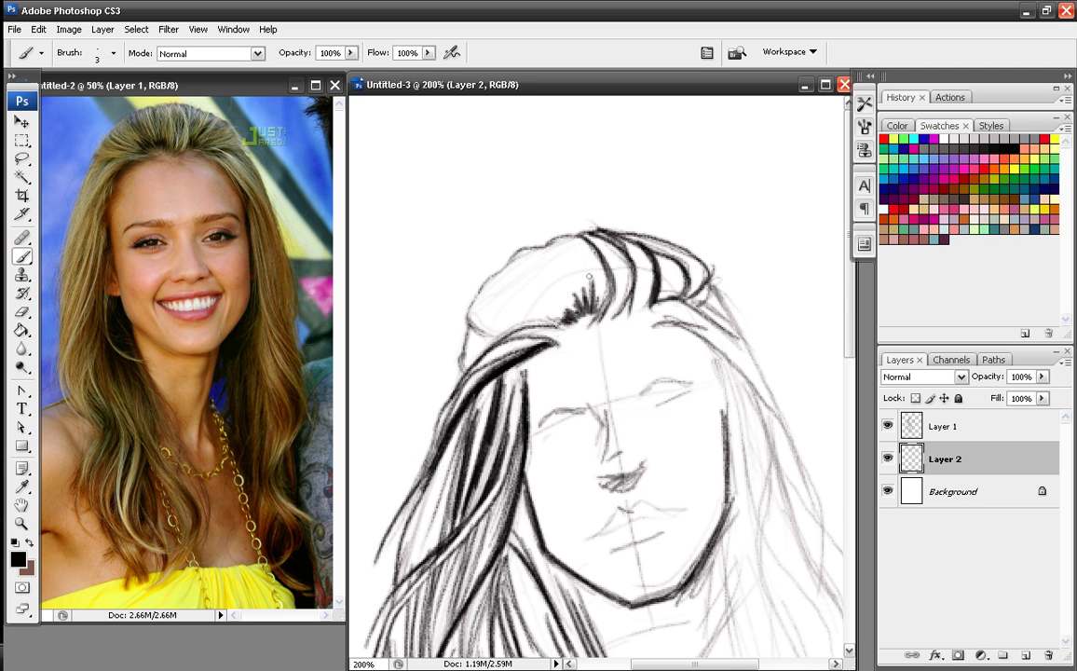
pyautogui.moveTo(569, 239)
pyautogui.mouseDown()
pyautogui.moveTo(588, 284)
pyautogui.moveTo(586, 271)
pyautogui.mouseUp()
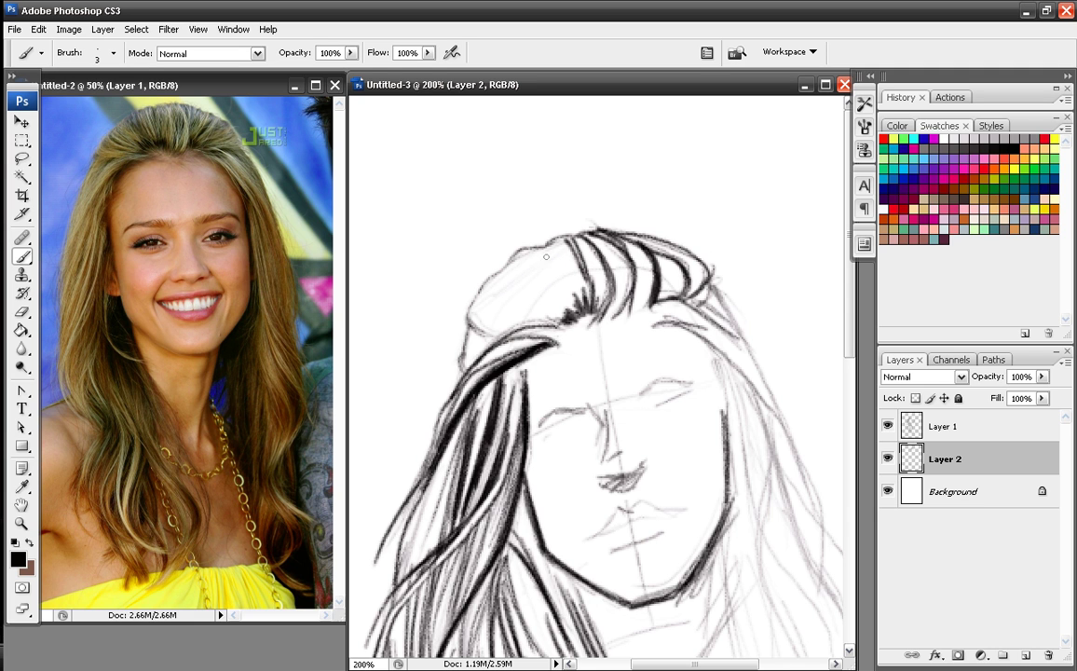
# - Draw curved strands across the left side of the crown, converging on the middle of the hairline
pyautogui.moveTo(517, 244); pyautogui.dragTo(563, 301)
pyautogui.moveTo(483, 282); pyautogui.dragTo(564, 302)
pyautogui.moveTo(434, 259)
pyautogui.mouseDown()
pyautogui.moveTo(499, 276)
pyautogui.moveTo(513, 290)
pyautogui.mouseUp()
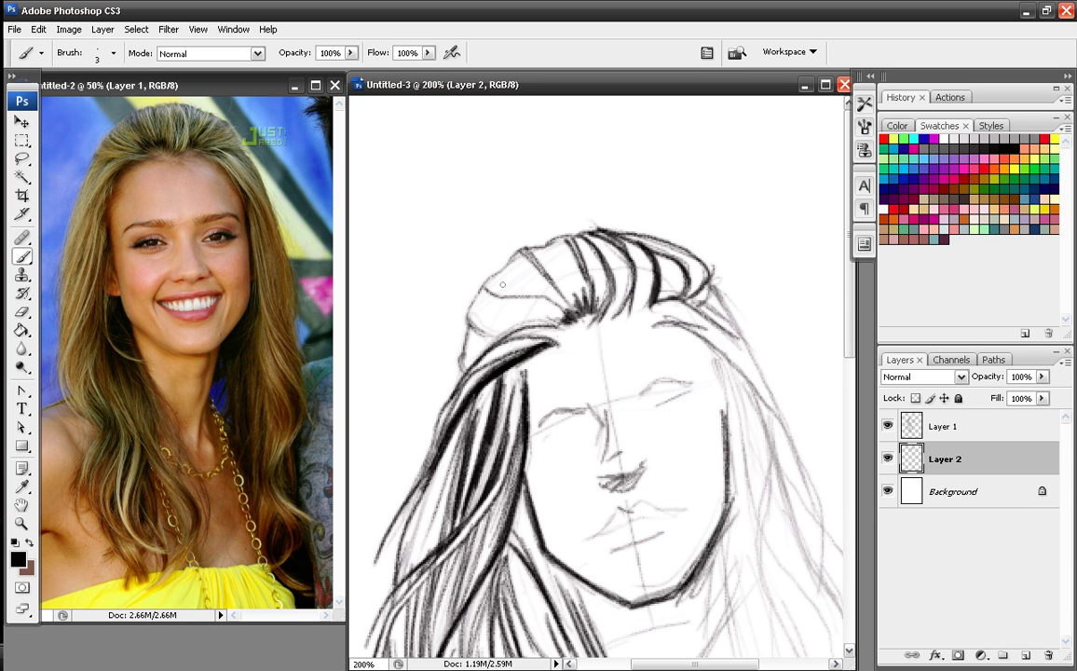
pyautogui.moveTo(489, 281)
pyautogui.mouseDown()
pyautogui.moveTo(565, 314)
pyautogui.moveTo(486, 281)
pyautogui.moveTo(569, 316)
pyautogui.mouseUp()
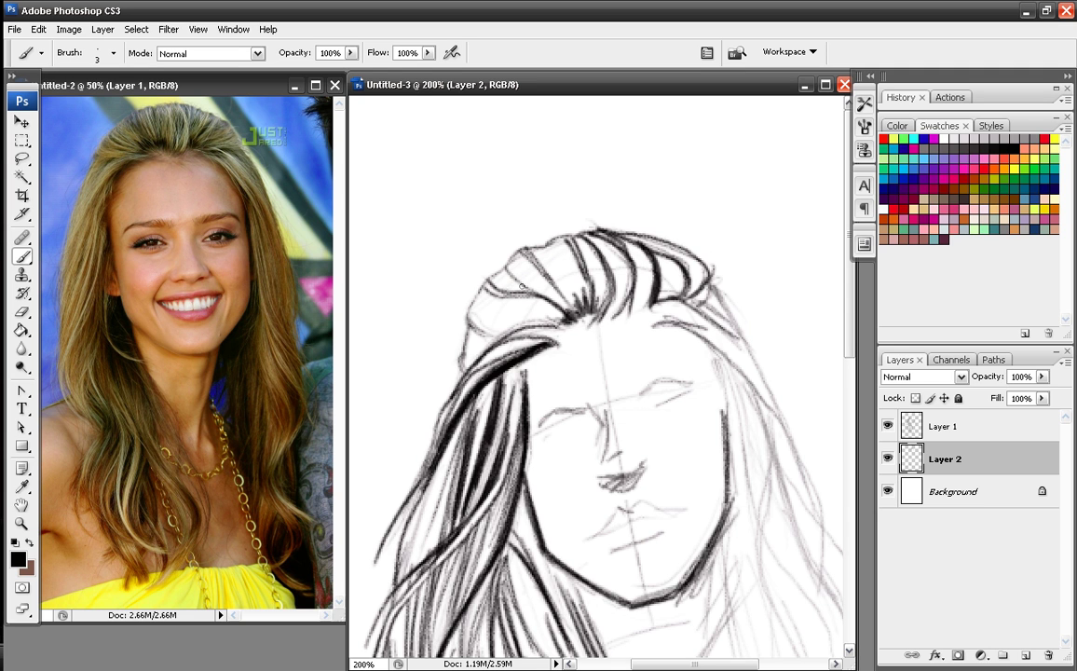
pyautogui.moveTo(470, 311); pyautogui.dragTo(518, 336)
pyautogui.moveTo(615, 311); pyautogui.dragTo(613, 321)
# - Draw long dark strands sweeping from the right temple down the outer edge of the right-side hair
pyautogui.moveTo(748, 520); pyautogui.dragTo(580, 380)
pyautogui.moveTo(483, 183)
pyautogui.mouseDown()
pyautogui.moveTo(588, 253)
pyautogui.moveTo(575, 228)
pyautogui.mouseUp()
pyautogui.moveTo(526, 181)
pyautogui.mouseDown()
pyautogui.moveTo(619, 284)
pyautogui.moveTo(649, 363)
pyautogui.moveTo(643, 479)
pyautogui.mouseUp()
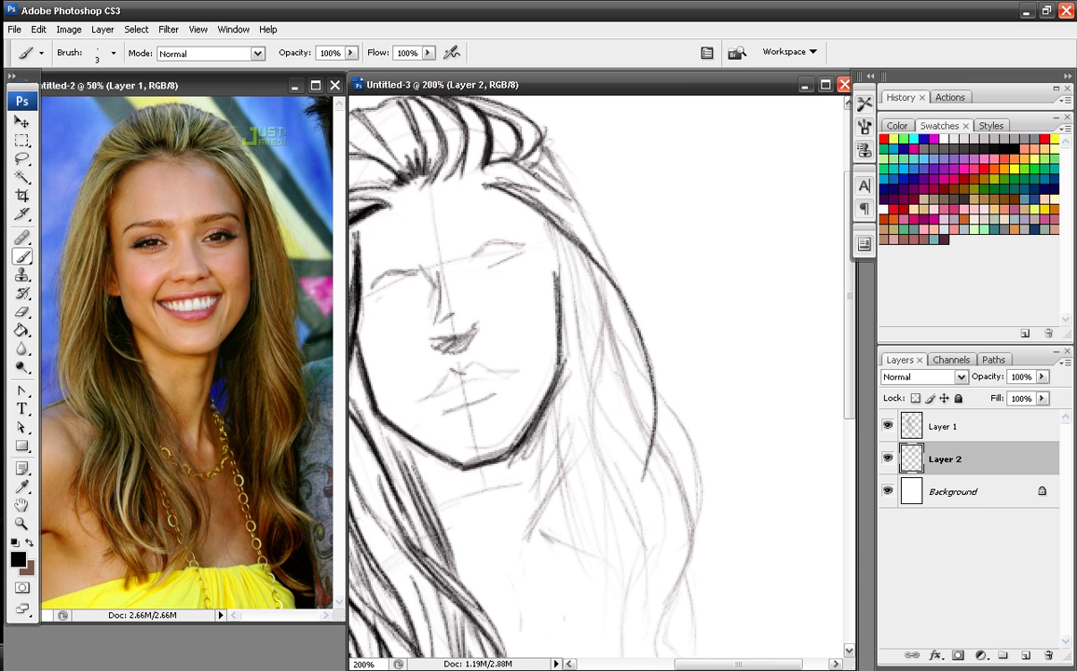
pyautogui.moveTo(518, 160); pyautogui.dragTo(593, 226)
pyautogui.moveTo(531, 154); pyautogui.dragTo(552, 171)
pyautogui.moveTo(525, 154)
pyautogui.mouseDown()
pyautogui.moveTo(565, 183)
pyautogui.moveTo(555, 214)
pyautogui.moveTo(588, 315)
pyautogui.mouseUp()
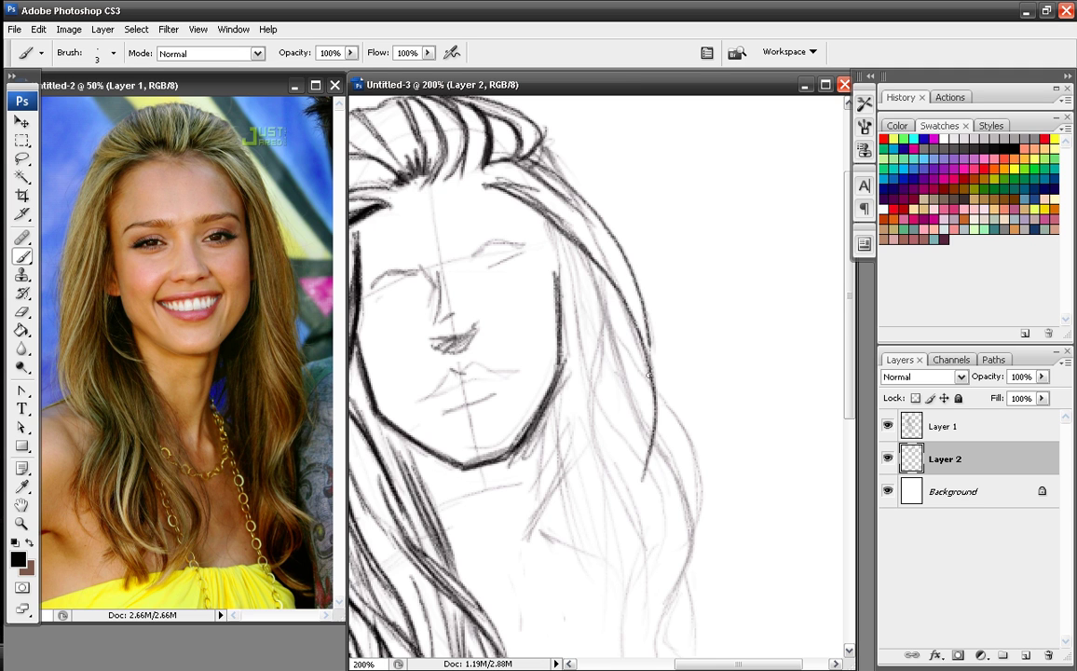
pyautogui.moveTo(646, 328); pyautogui.dragTo(654, 462)
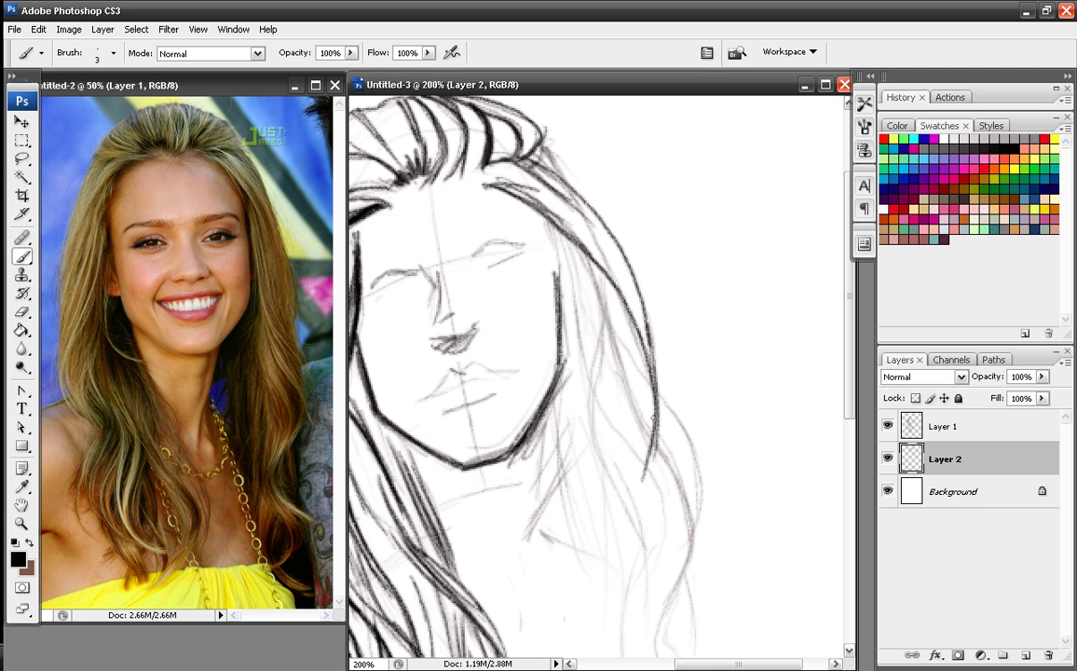
# - Extend the outer right-side strand down into an inward-curving tip above the shoulder and thicken its lower end
pyautogui.moveTo(656, 421)
pyautogui.mouseDown()
pyautogui.moveTo(651, 476)
pyautogui.moveTo(598, 559)
pyautogui.mouseUp()
pyautogui.moveTo(645, 470)
pyautogui.mouseDown()
pyautogui.moveTo(636, 501)
pyautogui.moveTo(596, 562)
pyautogui.mouseUp()
pyautogui.hotkey('ctrl', 'z')
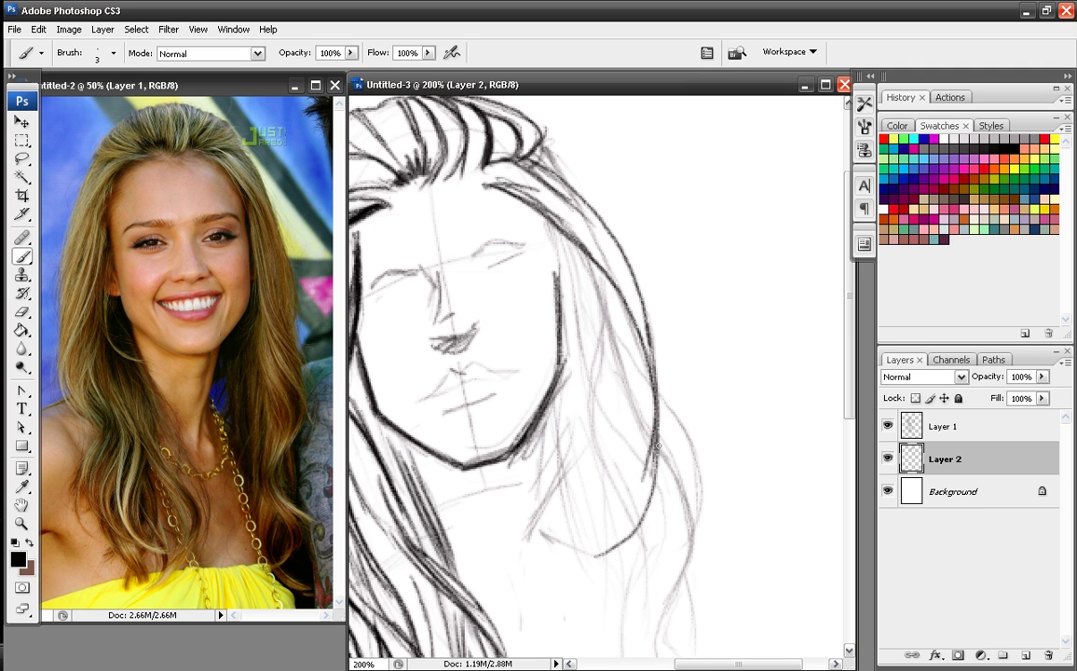
pyautogui.moveTo(652, 435)
pyautogui.mouseDown()
pyautogui.moveTo(633, 517)
pyautogui.moveTo(596, 560)
pyautogui.moveTo(656, 486)
pyautogui.mouseUp()
pyautogui.moveTo(595, 560)
pyautogui.mouseDown()
pyautogui.moveTo(626, 542)
pyautogui.moveTo(657, 456)
pyautogui.mouseUp()
pyautogui.moveTo(625, 538); pyautogui.dragTo(655, 408)
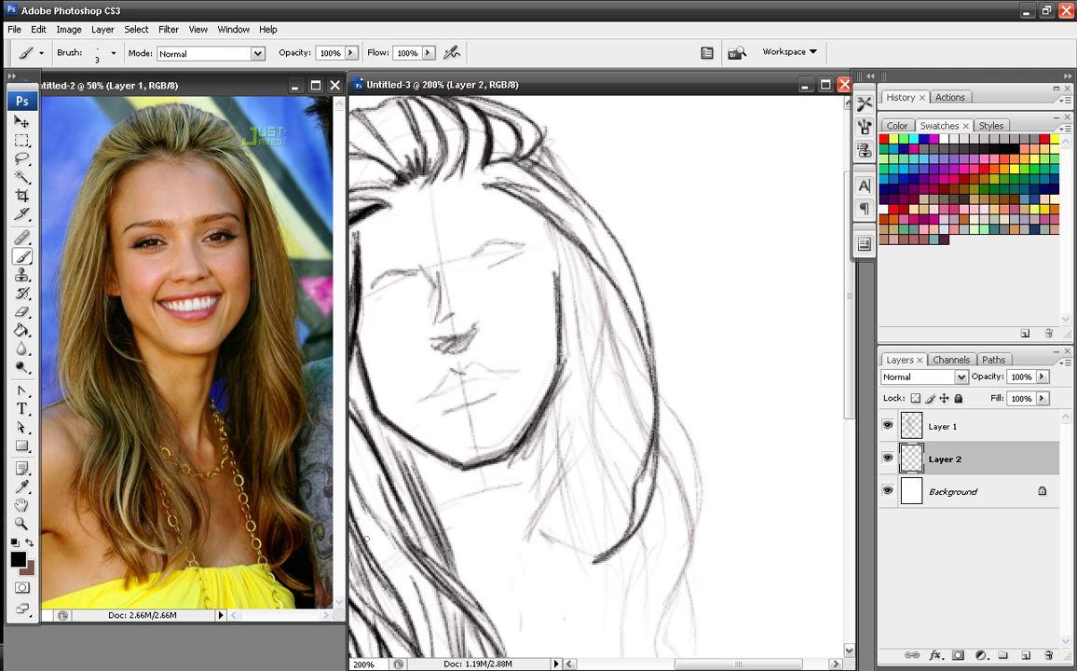
# - Merge Layer 1 down into Layer 2
pyautogui.click(23, 311)
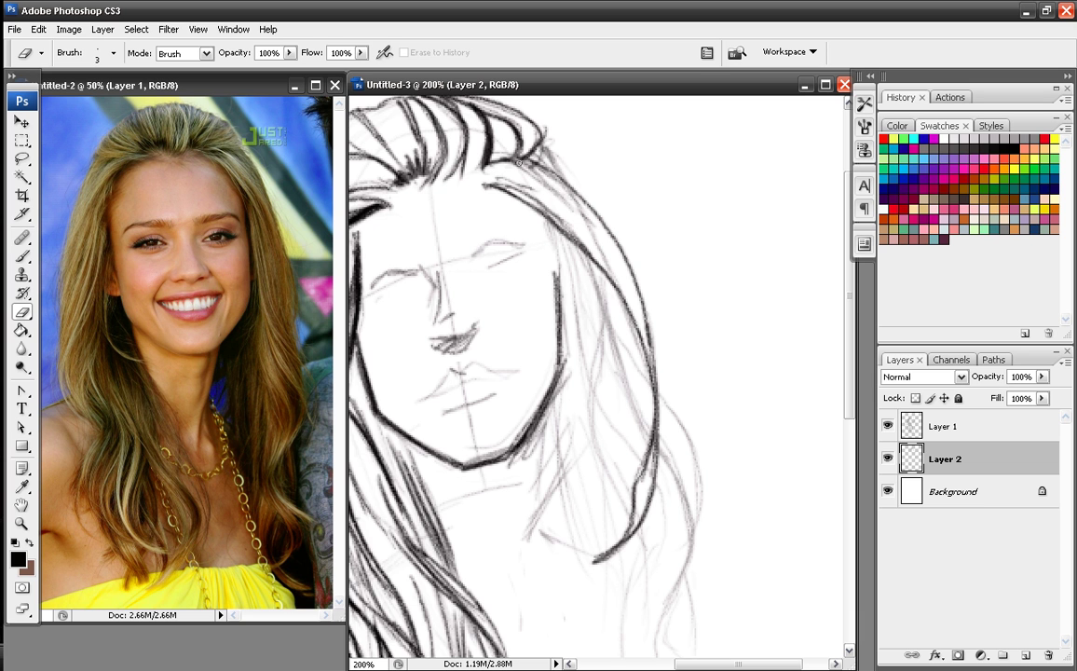
pyautogui.click(945, 427)
pyautogui.click(1068, 361)
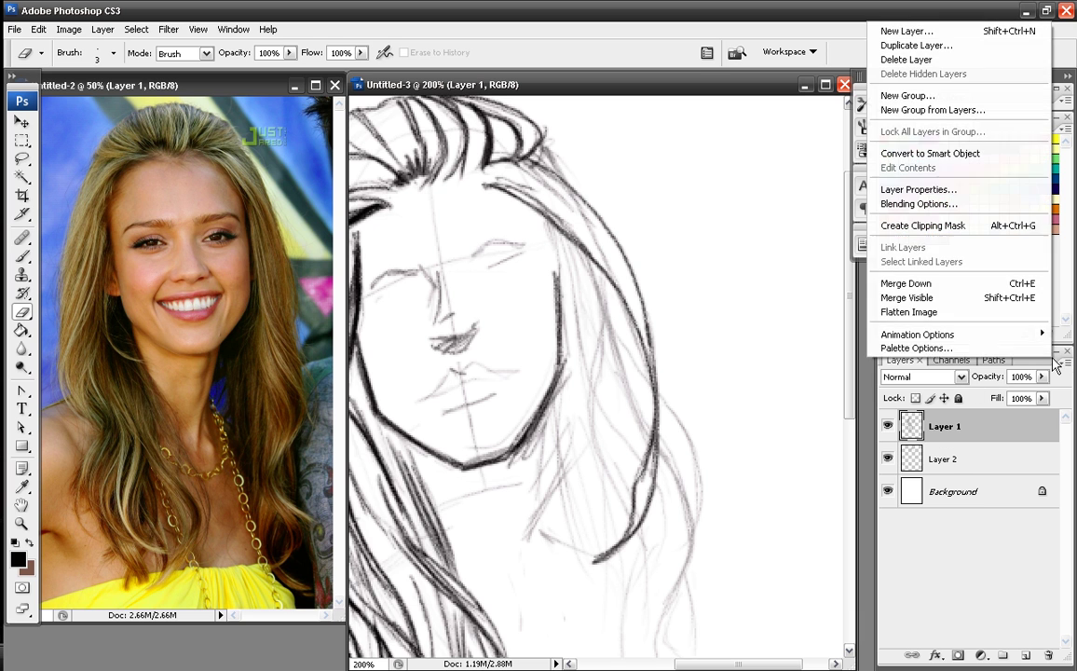
pyautogui.click(856, 286)
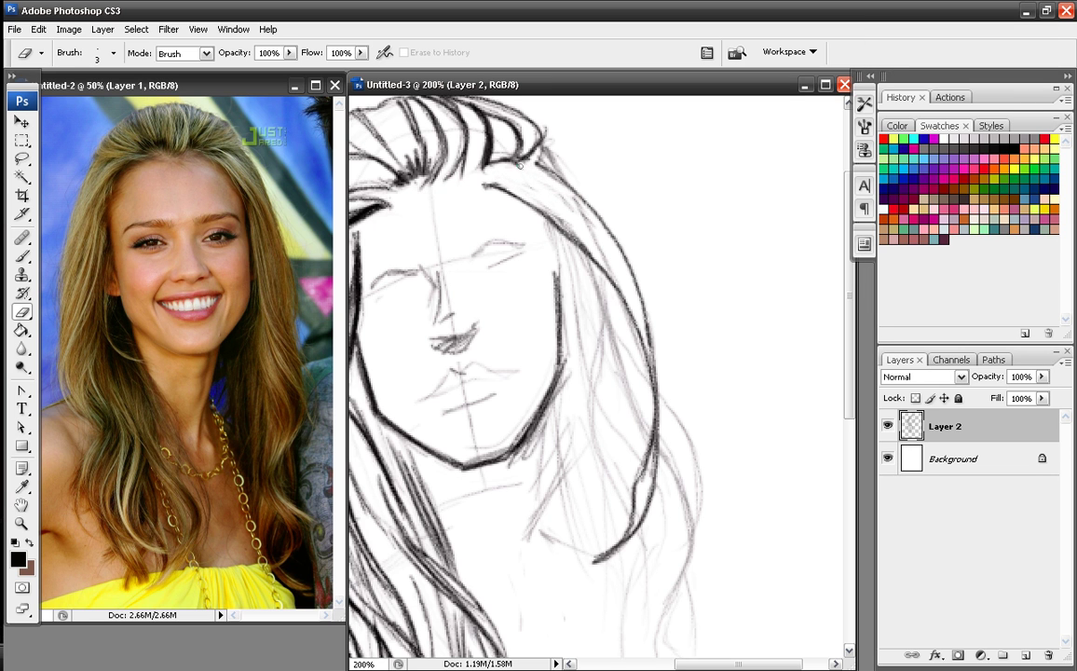
# - Erase the excess lines near the right temple and along the lower part of the outer right-side strand
pyautogui.moveTo(583, 207)
pyautogui.mouseDown()
pyautogui.moveTo(611, 251)
pyautogui.moveTo(591, 245)
pyautogui.moveTo(633, 283)
pyautogui.moveTo(560, 197)
pyautogui.mouseUp()
pyautogui.moveTo(649, 473)
pyautogui.mouseDown()
pyautogui.moveTo(652, 449)
pyautogui.moveTo(646, 482)
pyautogui.mouseUp()
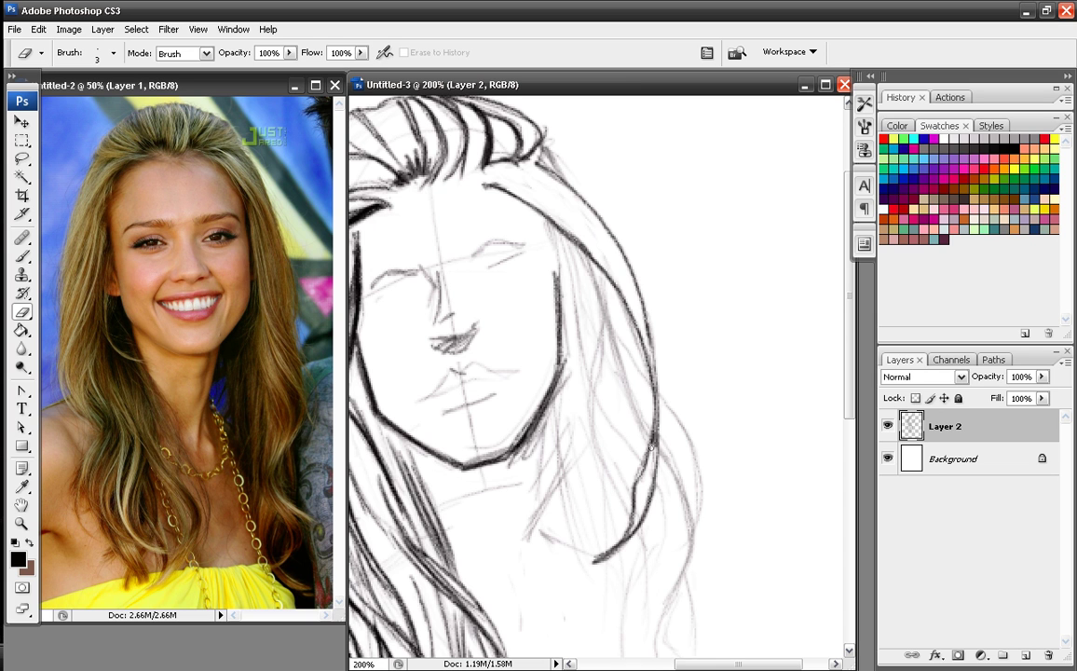
pyautogui.moveTo(651, 371)
pyautogui.mouseDown()
pyautogui.moveTo(650, 391)
pyautogui.moveTo(644, 333)
pyautogui.moveTo(647, 458)
pyautogui.mouseUp()
# - Draw dark strands with the Brush inside the outer right-side contour, running from cheek height toward the curled tip
pyautogui.click(25, 257)
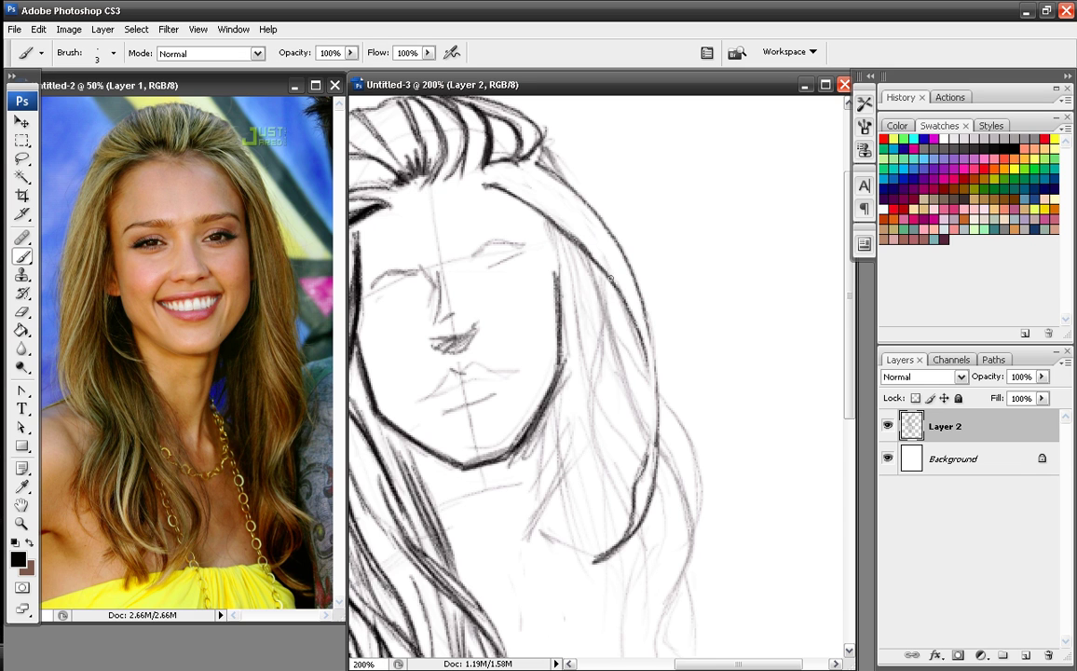
pyautogui.moveTo(587, 253); pyautogui.dragTo(649, 446)
pyautogui.moveTo(647, 380)
pyautogui.mouseDown()
pyautogui.moveTo(595, 260)
pyautogui.moveTo(612, 333)
pyautogui.mouseUp()
pyautogui.moveTo(603, 275); pyautogui.dragTo(636, 359)
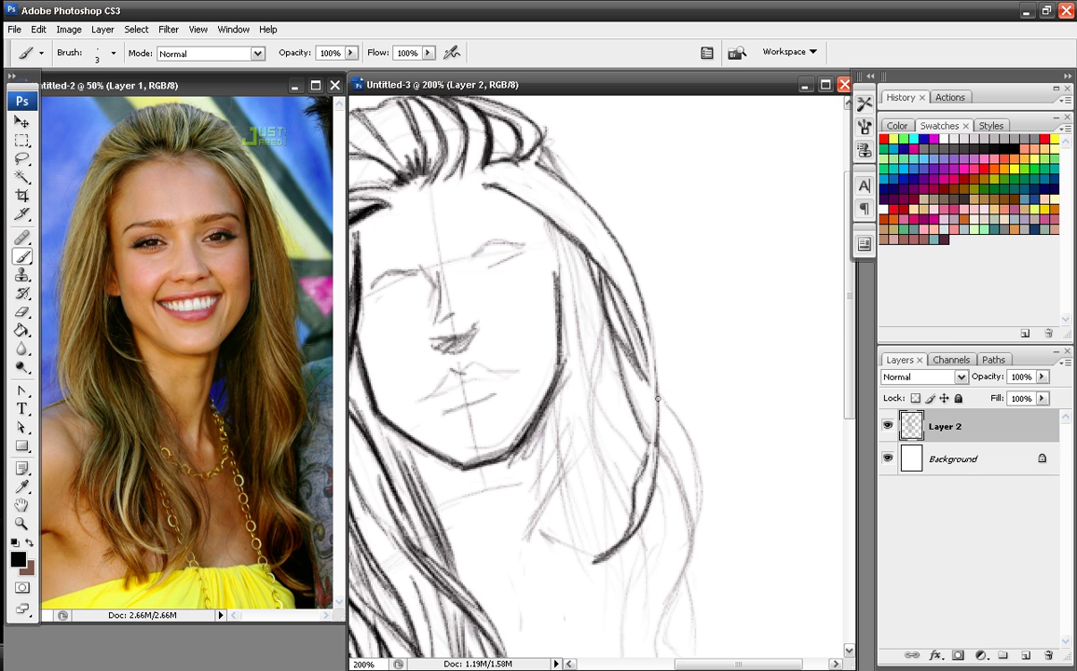
# - Draw a long wavy outer lock on the right, branching from the outer strand and tapering to a tip at chest level
pyautogui.moveTo(660, 427); pyautogui.dragTo(675, 492)
pyautogui.moveTo(659, 398)
pyautogui.mouseDown()
pyautogui.moveTo(703, 476)
pyautogui.moveTo(700, 516)
pyautogui.moveTo(681, 567)
pyautogui.mouseUp()
pyautogui.moveTo(688, 501); pyautogui.dragTo(652, 357)
pyautogui.moveTo(621, 305)
pyautogui.mouseDown()
pyautogui.moveTo(647, 410)
pyautogui.moveTo(660, 385)
pyautogui.moveTo(622, 481)
pyautogui.moveTo(637, 529)
pyautogui.moveTo(626, 288)
pyautogui.moveTo(631, 351)
pyautogui.moveTo(686, 410)
pyautogui.moveTo(617, 557)
pyautogui.mouseUp()
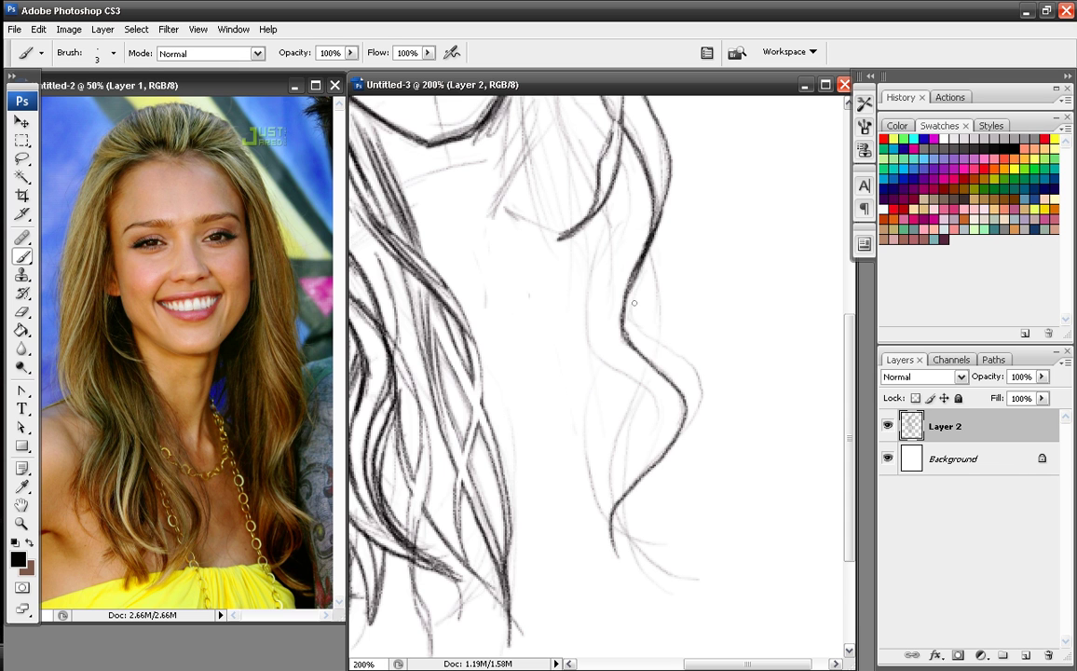
# - Erase the lines crossing the outer right-side strand where the wavy lock branches off
pyautogui.moveTo(663, 189); pyautogui.dragTo(650, 411)
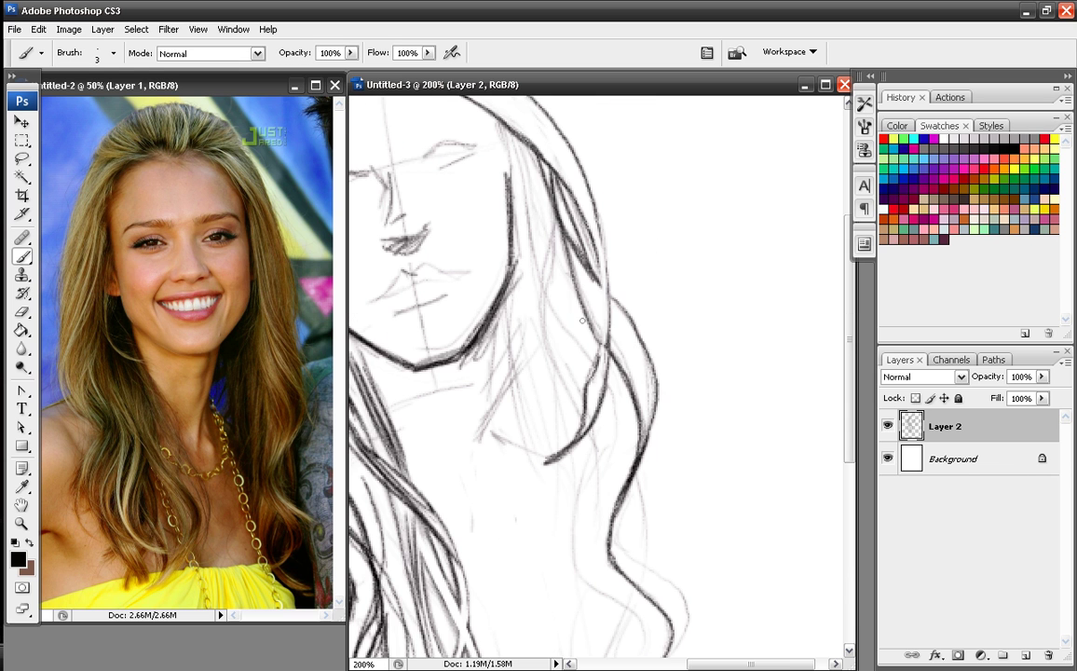
pyautogui.moveTo(598, 361)
pyautogui.mouseDown()
pyautogui.moveTo(602, 252)
pyautogui.moveTo(602, 317)
pyautogui.mouseUp()
pyautogui.press('e')
pyautogui.moveTo(604, 347); pyautogui.dragTo(606, 301)
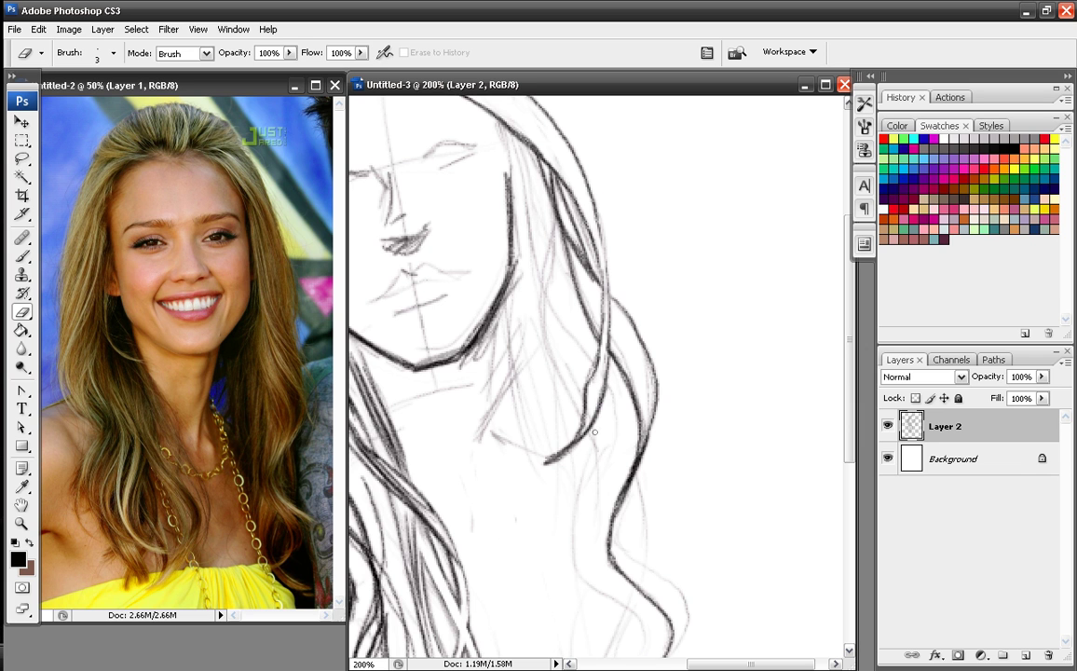
# - Draw strands with the Brush from the inner right-side hair out into a rounded bulge over the top of the wavy lock
pyautogui.click(23, 256)
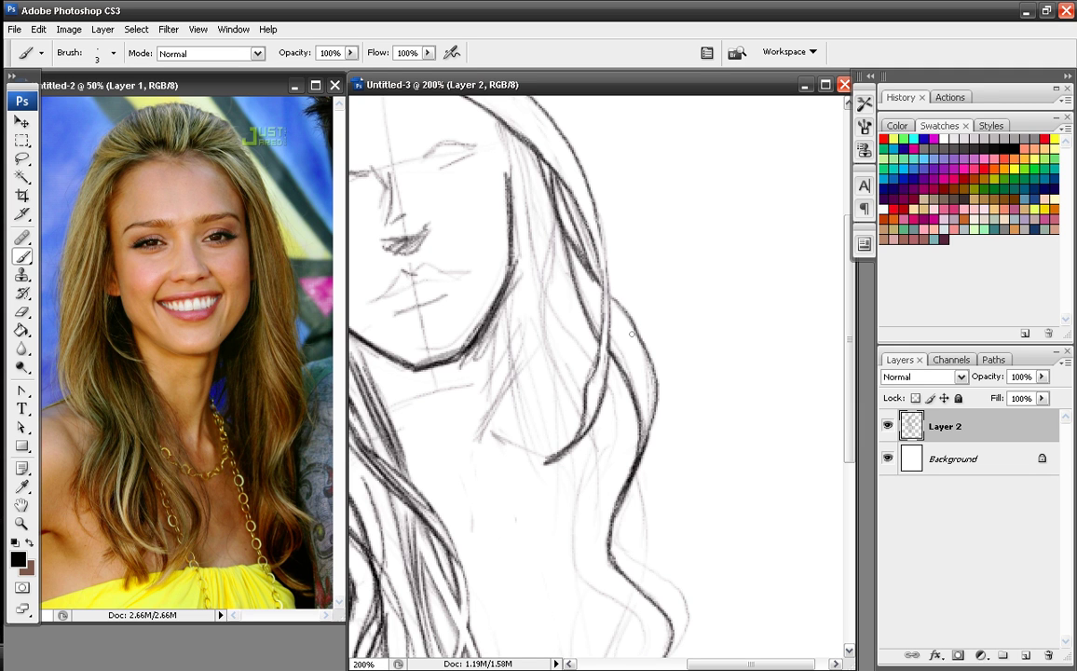
pyautogui.moveTo(558, 225)
pyautogui.mouseDown()
pyautogui.moveTo(593, 286)
pyautogui.moveTo(612, 305)
pyautogui.moveTo(594, 276)
pyautogui.moveTo(665, 363)
pyautogui.moveTo(672, 396)
pyautogui.moveTo(653, 422)
pyautogui.mouseUp()
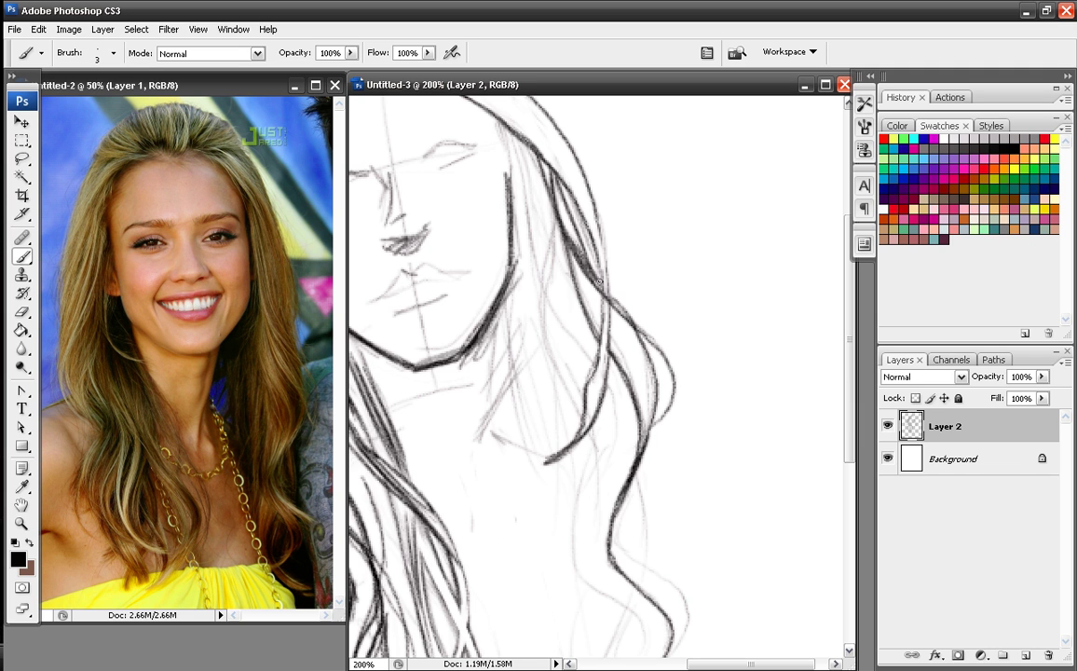
pyautogui.moveTo(567, 282)
pyautogui.mouseDown()
pyautogui.moveTo(611, 334)
pyautogui.moveTo(607, 370)
pyautogui.mouseUp()
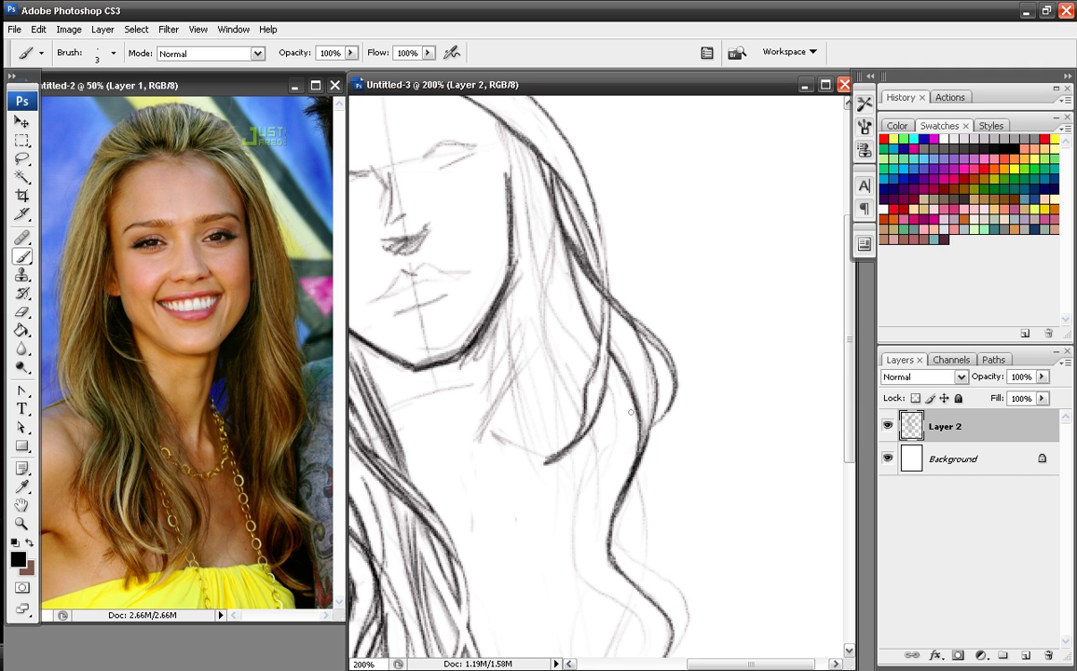
# - Erase the new strands where they cross over the outer right-side strand, so that strand lies in front
pyautogui.click(22, 311)
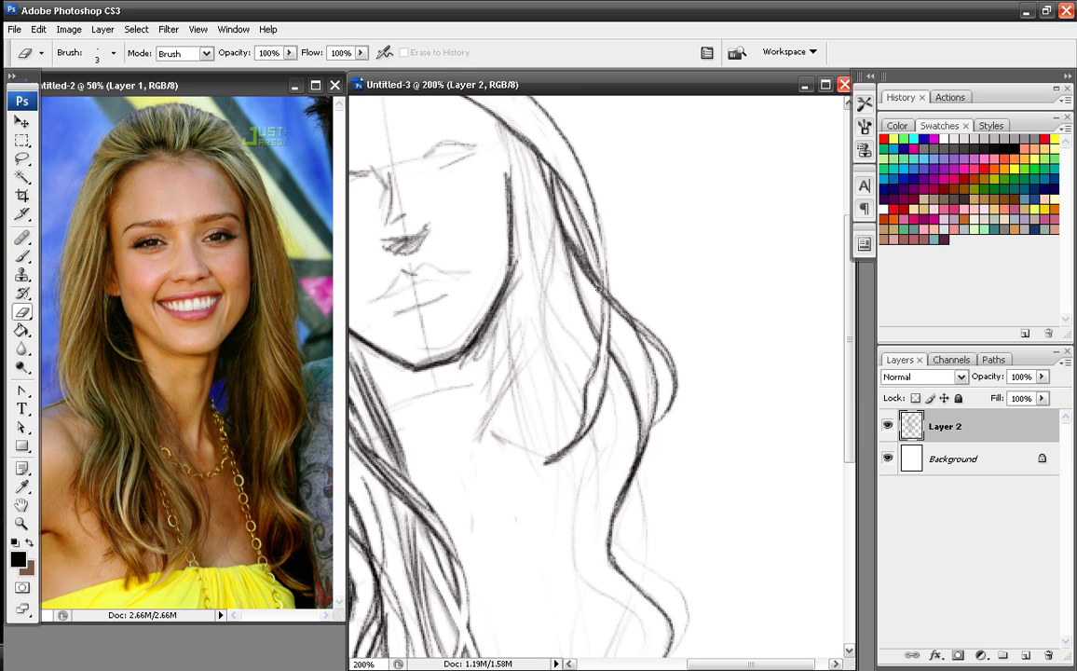
pyautogui.moveTo(582, 260)
pyautogui.mouseDown()
pyautogui.moveTo(598, 282)
pyautogui.moveTo(590, 274)
pyautogui.mouseUp()
pyautogui.moveTo(567, 229); pyautogui.dragTo(624, 314)
pyautogui.moveTo(537, 252)
pyautogui.mouseDown()
pyautogui.moveTo(572, 290)
pyautogui.moveTo(634, 322)
pyautogui.mouseUp()
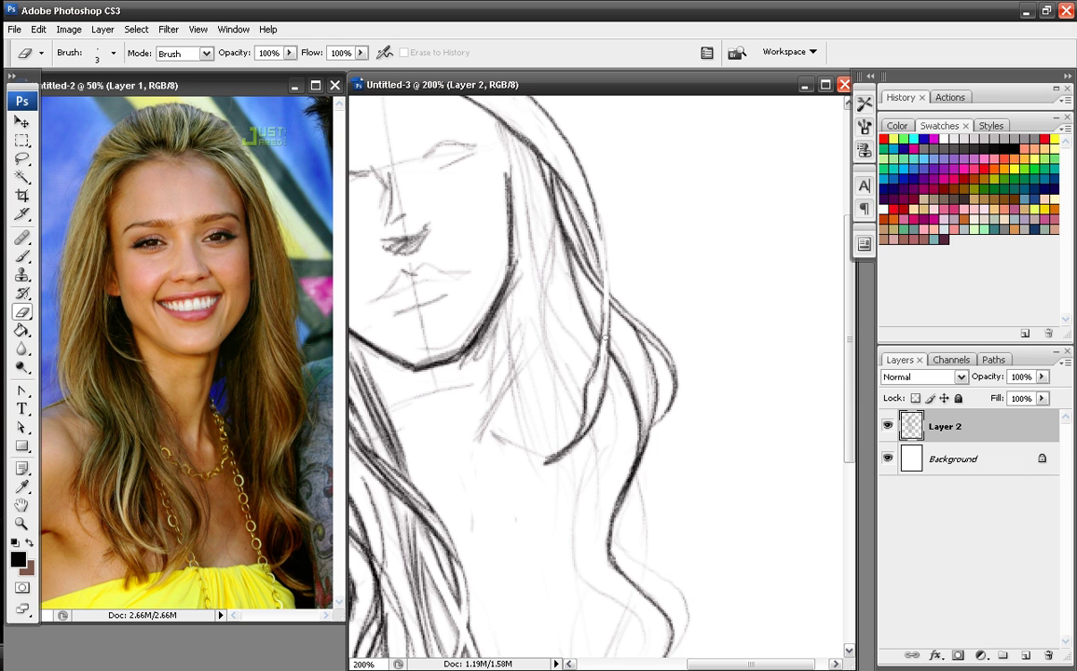
# - Add dark Brush strands inside the upper part of the wavy lock, starting from where it meets the outer strand
pyautogui.press('b')
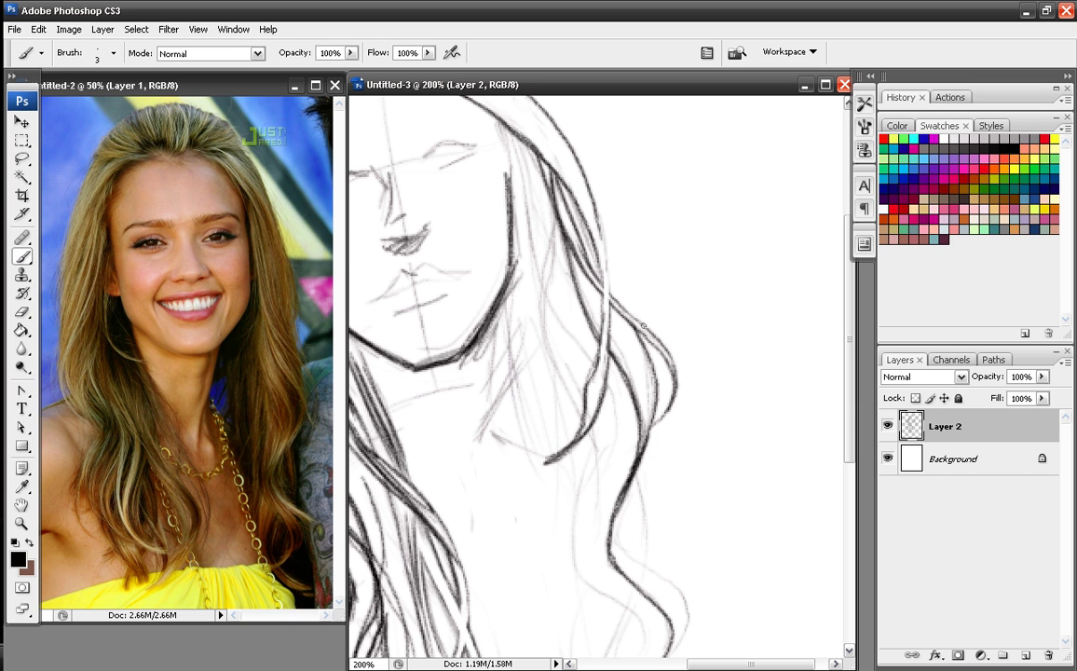
pyautogui.moveTo(587, 276)
pyautogui.mouseDown()
pyautogui.moveTo(622, 338)
pyautogui.moveTo(640, 406)
pyautogui.mouseUp()
pyautogui.moveTo(615, 313); pyautogui.dragTo(641, 428)
pyautogui.moveTo(583, 389)
pyautogui.mouseDown()
pyautogui.moveTo(549, 279)
pyautogui.moveTo(573, 354)
pyautogui.mouseUp()
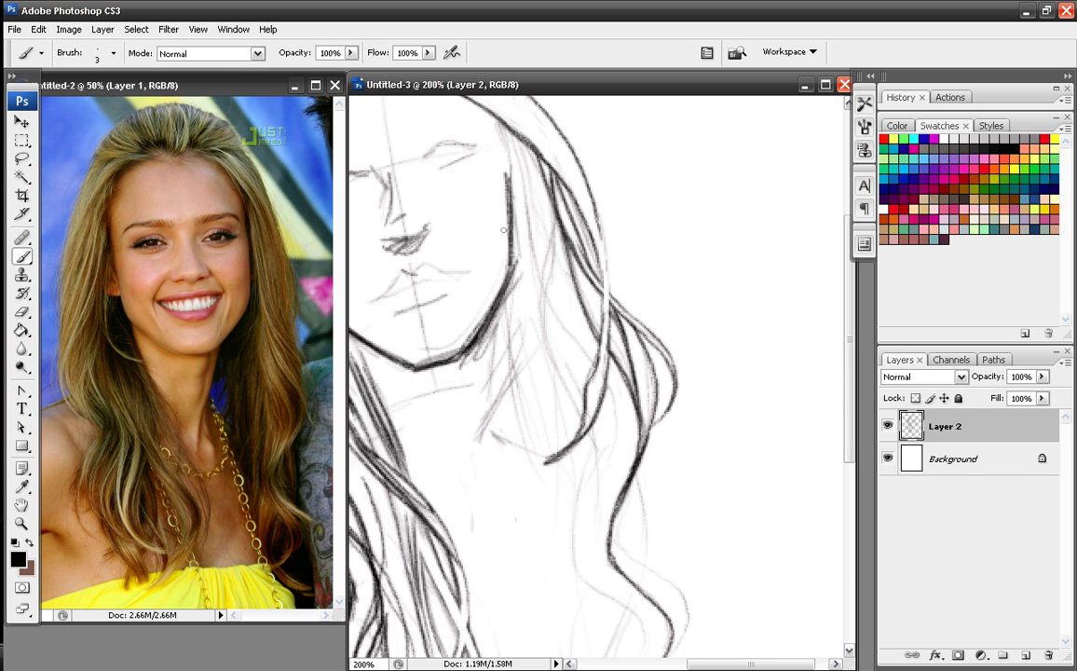
# - Darken the hair root at the right temple and draw strands from it down the upper right-side hair
pyautogui.moveTo(610, 399); pyautogui.dragTo(663, 416)
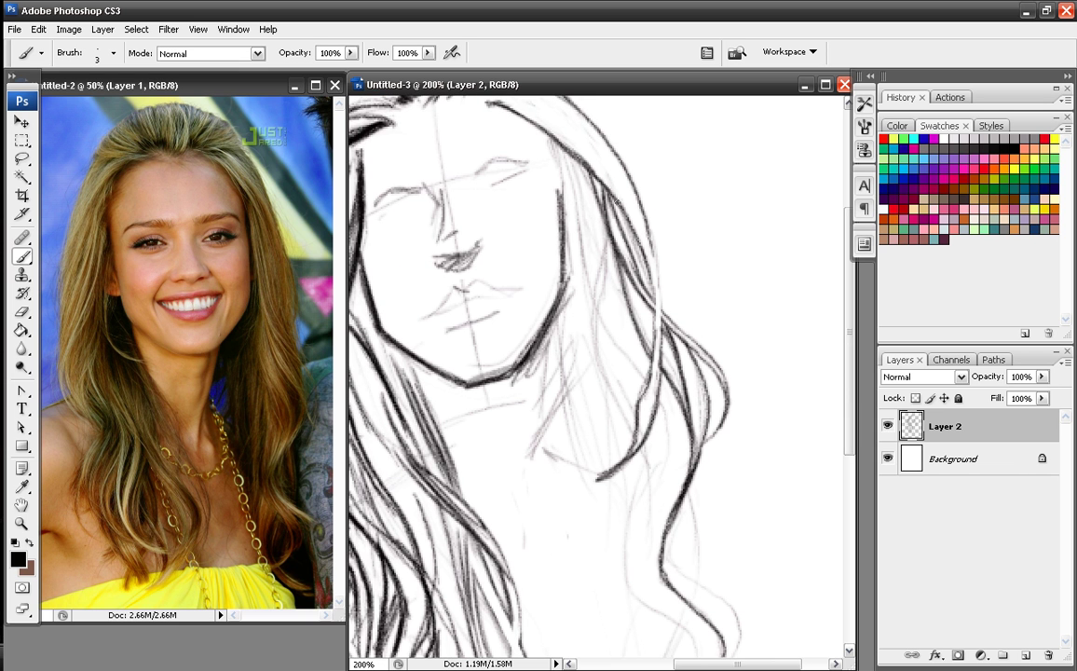
pyautogui.moveTo(579, 234); pyautogui.dragTo(600, 362)
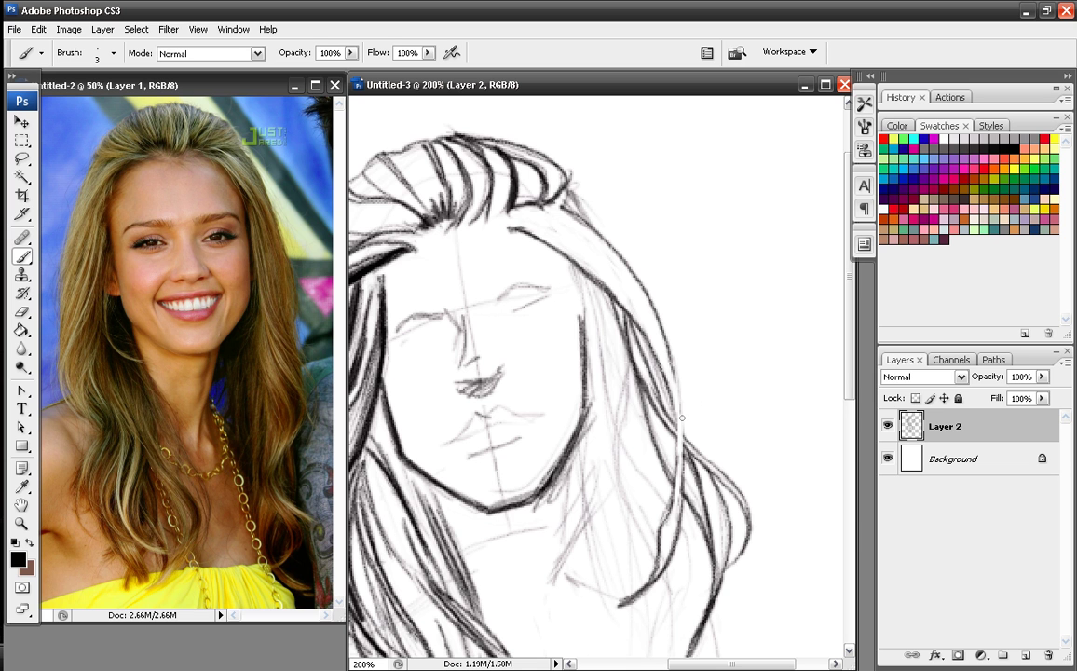
pyautogui.moveTo(601, 371); pyautogui.dragTo(585, 376)
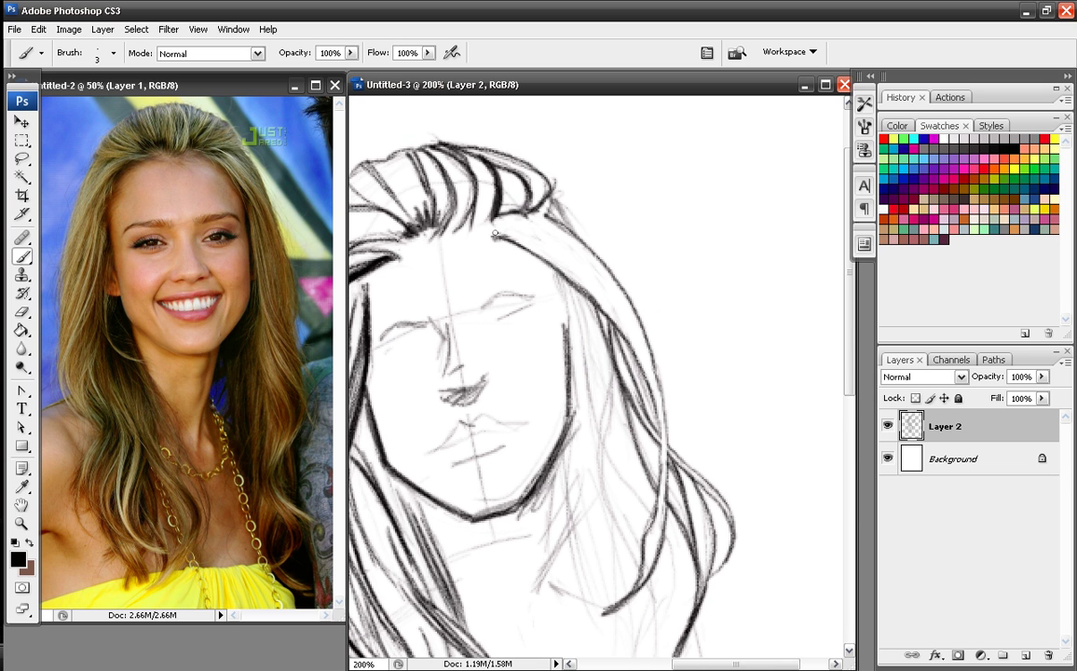
pyautogui.moveTo(495, 230)
pyautogui.mouseDown()
pyautogui.moveTo(563, 252)
pyautogui.moveTo(524, 222)
pyautogui.moveTo(564, 311)
pyautogui.mouseUp()
pyautogui.moveTo(505, 201)
pyautogui.mouseDown()
pyautogui.moveTo(567, 311)
pyautogui.moveTo(588, 270)
pyautogui.mouseUp()
pyautogui.moveTo(614, 319)
pyautogui.mouseDown()
pyautogui.moveTo(564, 232)
pyautogui.moveTo(622, 325)
pyautogui.moveTo(584, 262)
pyautogui.mouseUp()
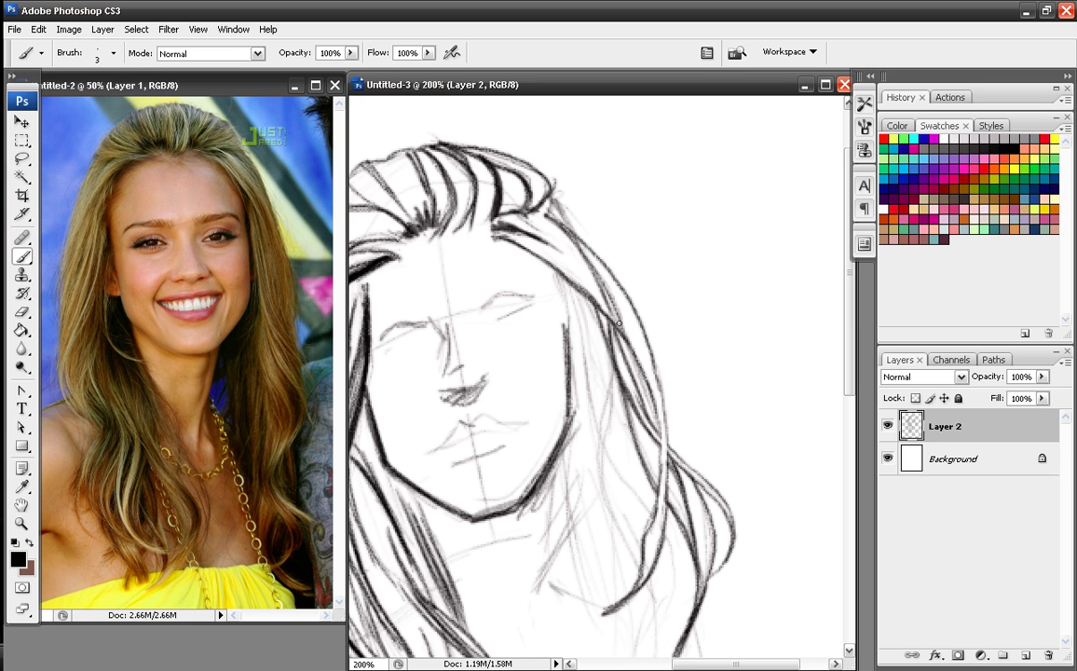
pyautogui.moveTo(596, 270); pyautogui.dragTo(622, 328)
# - Draw a long curved inner strand beside the right cheek, running down to the curled tip of the outer strand
pyautogui.moveTo(566, 289)
pyautogui.mouseDown()
pyautogui.moveTo(625, 328)
pyautogui.moveTo(604, 461)
pyautogui.mouseUp()
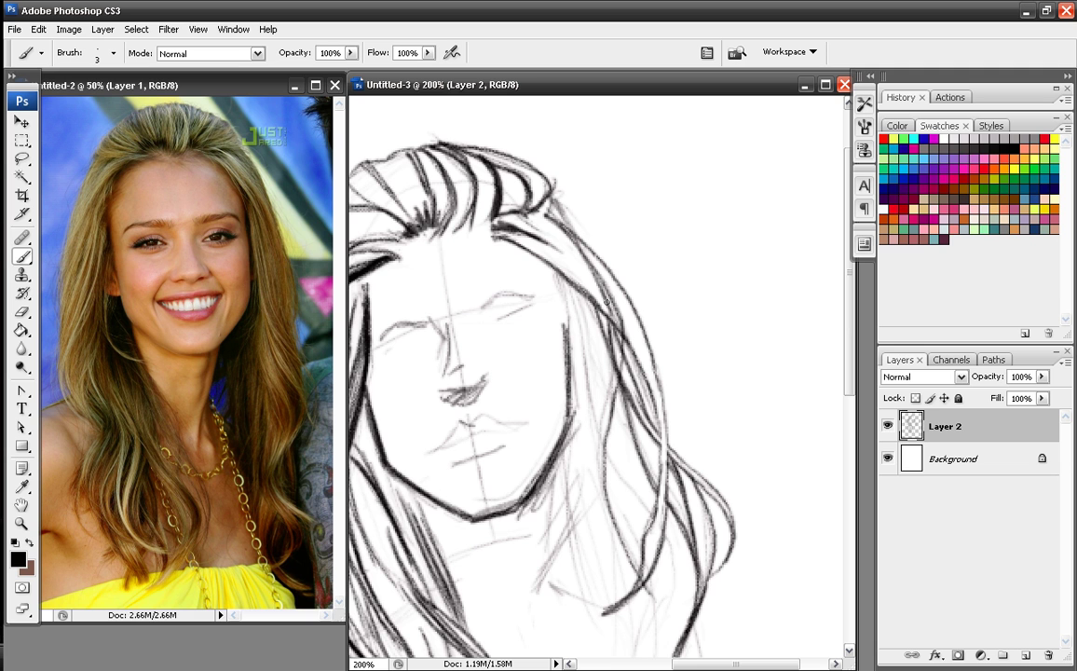
pyautogui.moveTo(549, 274)
pyautogui.mouseDown()
pyautogui.moveTo(556, 307)
pyautogui.moveTo(541, 416)
pyautogui.mouseUp()
pyautogui.moveTo(600, 456)
pyautogui.mouseDown()
pyautogui.moveTo(608, 545)
pyautogui.moveTo(630, 563)
pyautogui.mouseUp()
# - Erase the lines overlapping the upper part of the new inner strand beside the right cheek
pyautogui.click(23, 312)
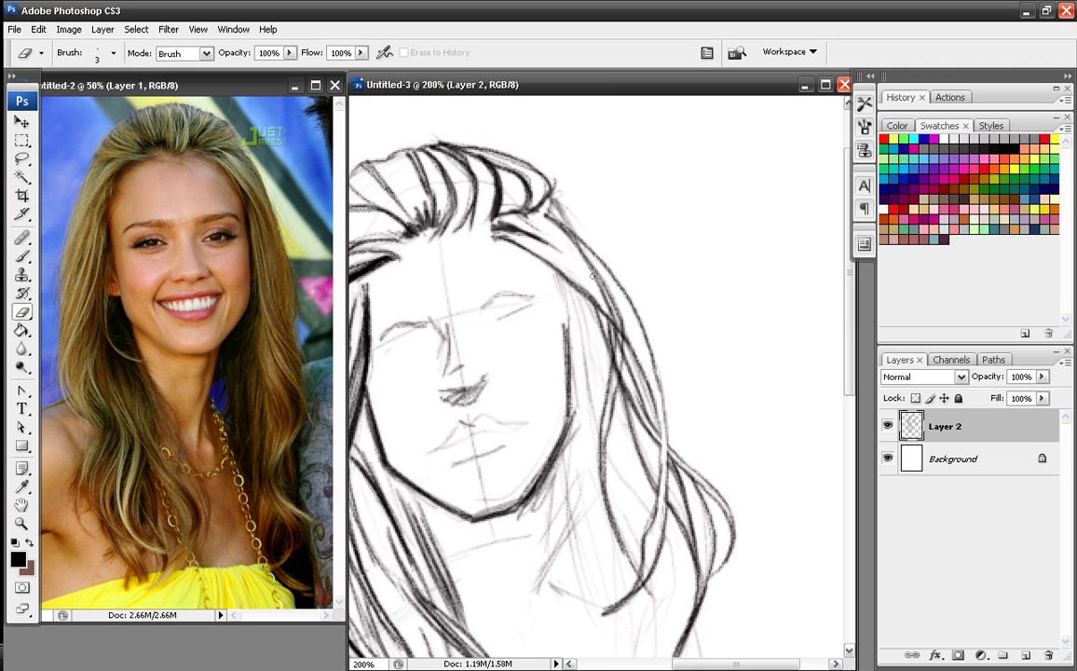
pyautogui.moveTo(606, 291)
pyautogui.mouseDown()
pyautogui.moveTo(613, 344)
pyautogui.moveTo(619, 313)
pyautogui.moveTo(613, 387)
pyautogui.mouseUp()
pyautogui.moveTo(619, 343); pyautogui.dragTo(606, 418)
pyautogui.moveTo(611, 378); pyautogui.dragTo(612, 400)
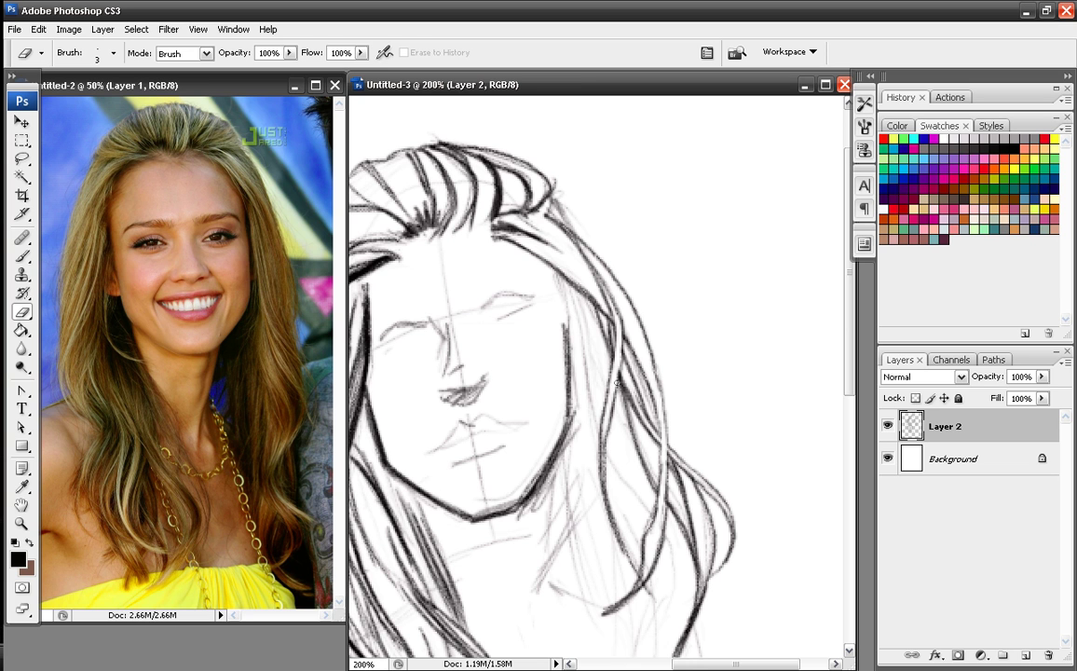
# - Add a Brush stroke at the right temple and darken the gap between the inner and outer right-side strands
pyautogui.press('b')
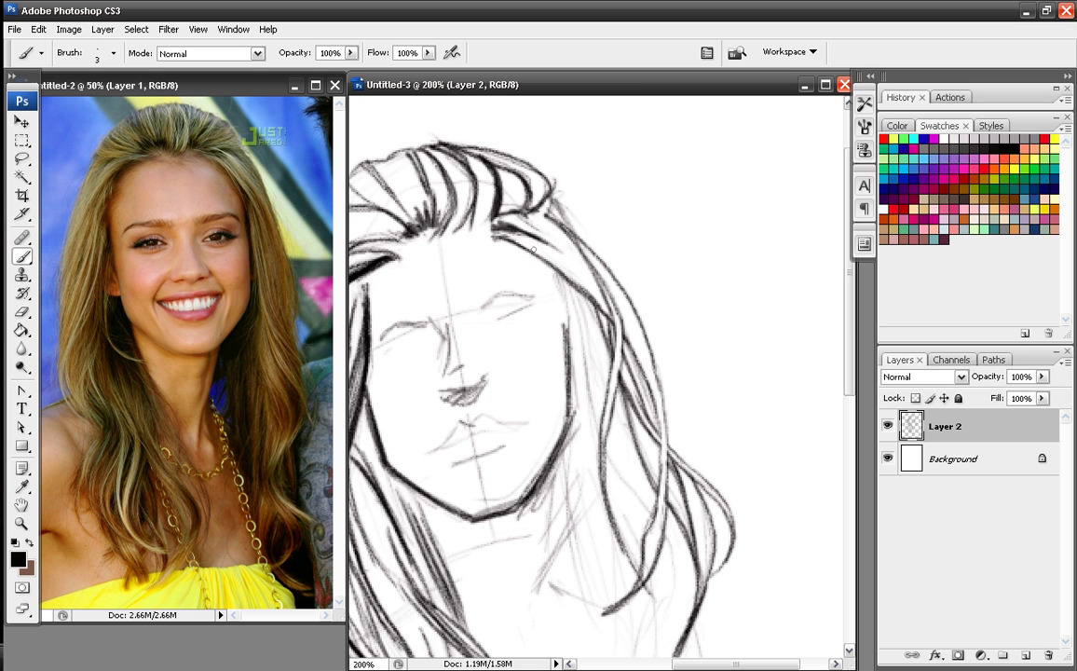
pyautogui.moveTo(529, 259); pyautogui.dragTo(498, 229)
pyautogui.moveTo(627, 456); pyautogui.dragTo(582, 365)
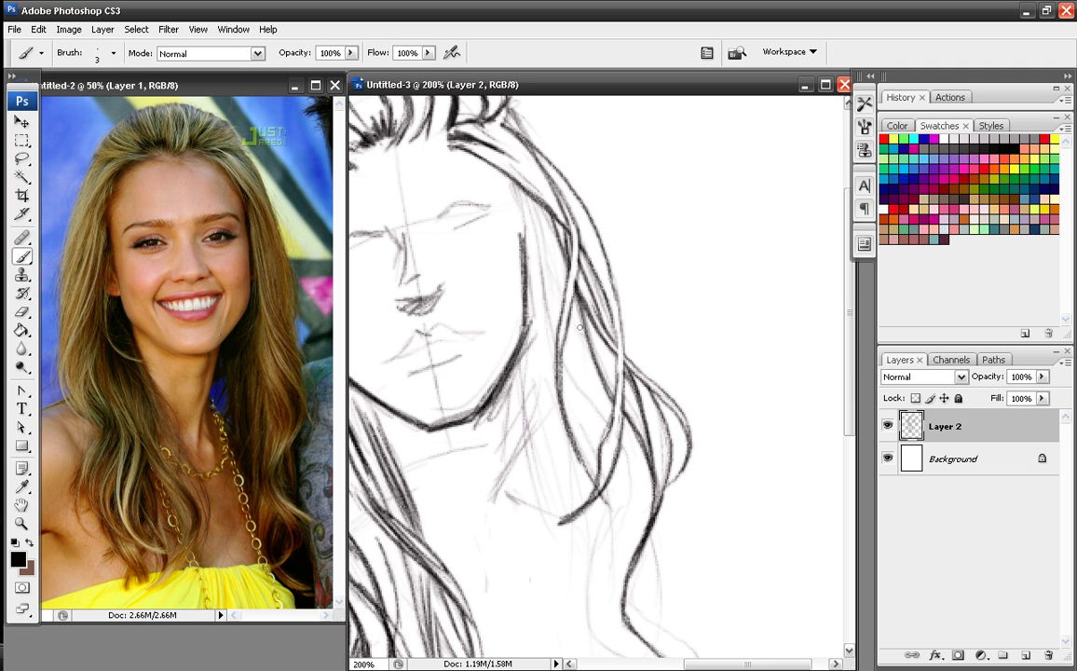
pyautogui.moveTo(584, 311); pyautogui.dragTo(646, 444)
pyautogui.moveTo(562, 361); pyautogui.dragTo(584, 406)
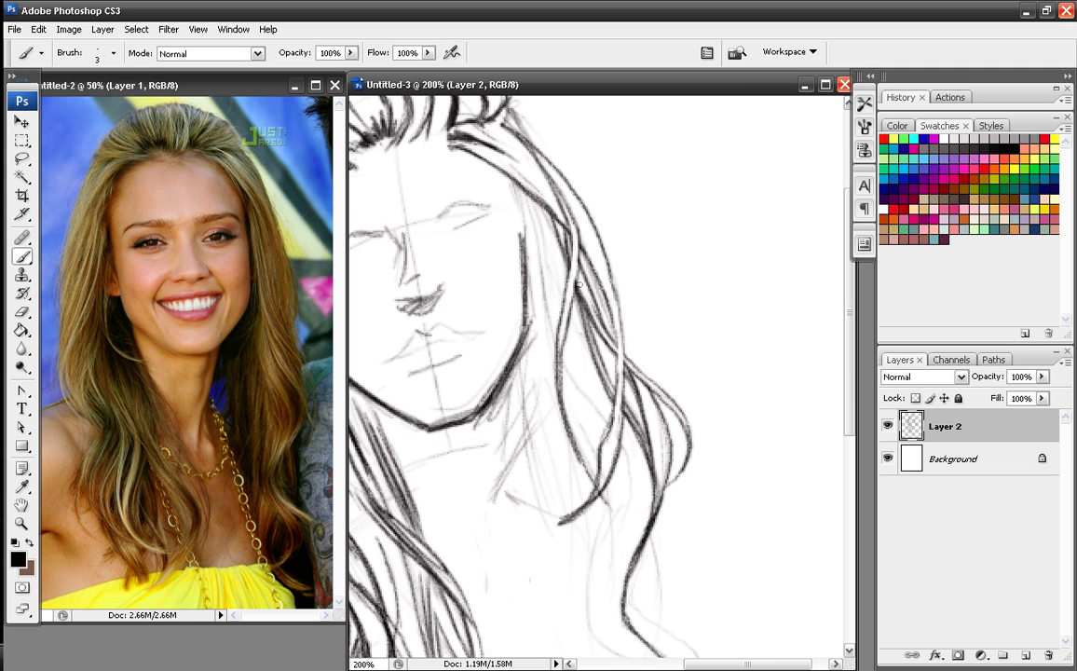
pyautogui.moveTo(588, 319); pyautogui.dragTo(614, 366)
# - Shade the hair behind the right side of the jaw with overlapping strands falling along the neck
pyautogui.moveTo(663, 470)
pyautogui.mouseDown()
pyautogui.moveTo(656, 505)
pyautogui.moveTo(680, 460)
pyautogui.mouseUp()
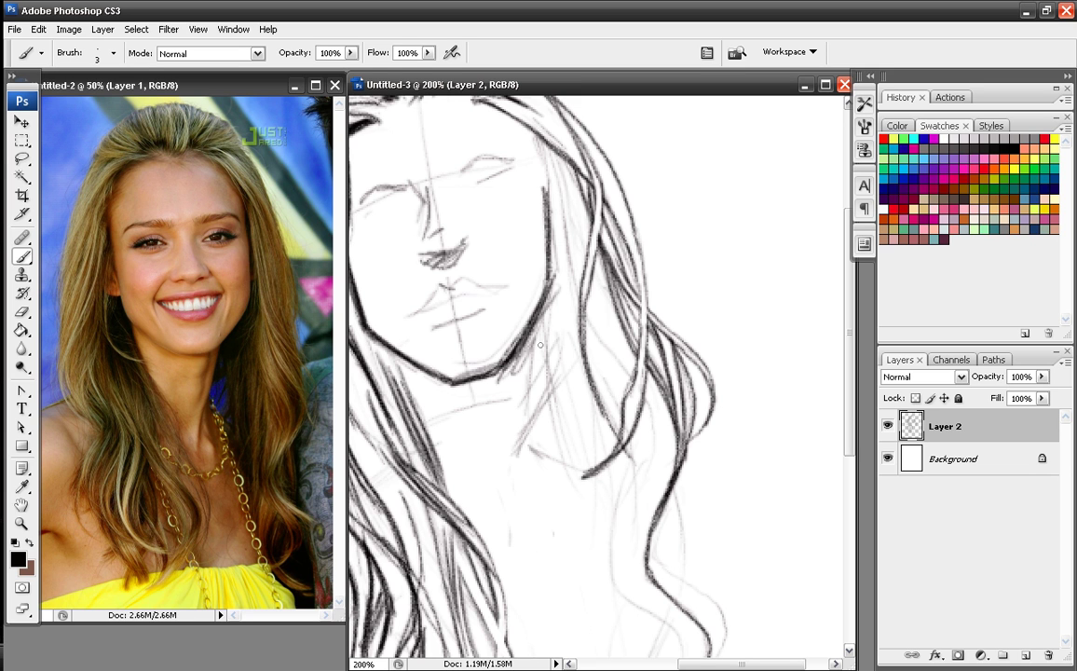
pyautogui.moveTo(541, 314); pyautogui.dragTo(539, 363)
pyautogui.moveTo(541, 294); pyautogui.dragTo(578, 483)
pyautogui.moveTo(561, 330); pyautogui.dragTo(517, 444)
pyautogui.moveTo(570, 359); pyautogui.dragTo(510, 464)
pyautogui.moveTo(554, 335); pyautogui.dragTo(511, 417)
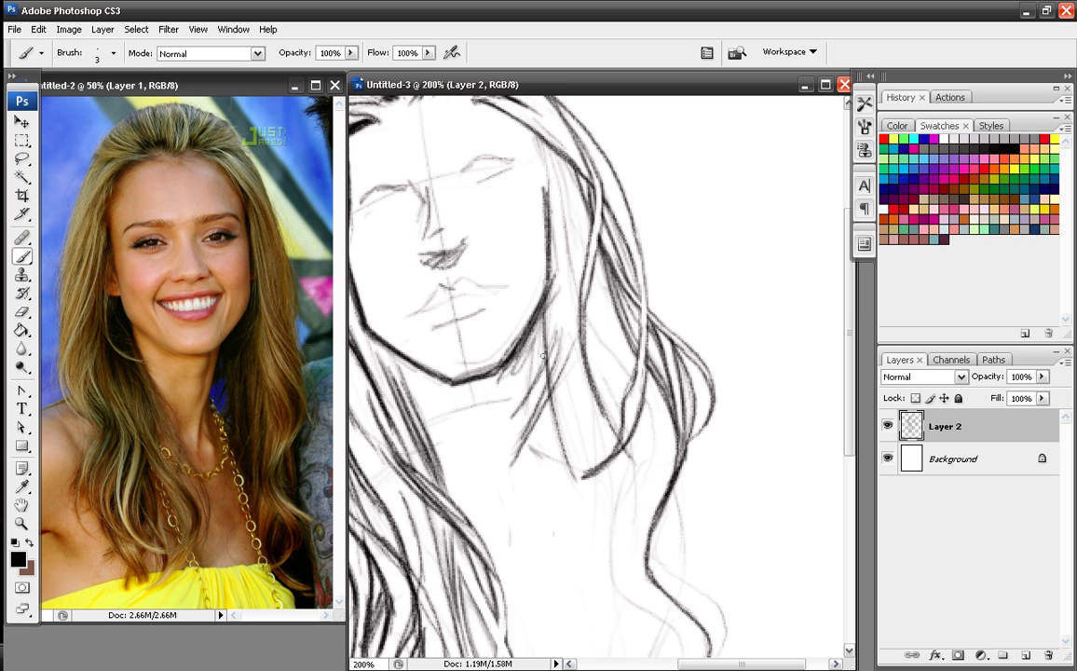
pyautogui.moveTo(535, 321)
pyautogui.mouseDown()
pyautogui.moveTo(524, 445)
pyautogui.moveTo(532, 466)
pyautogui.mouseUp()
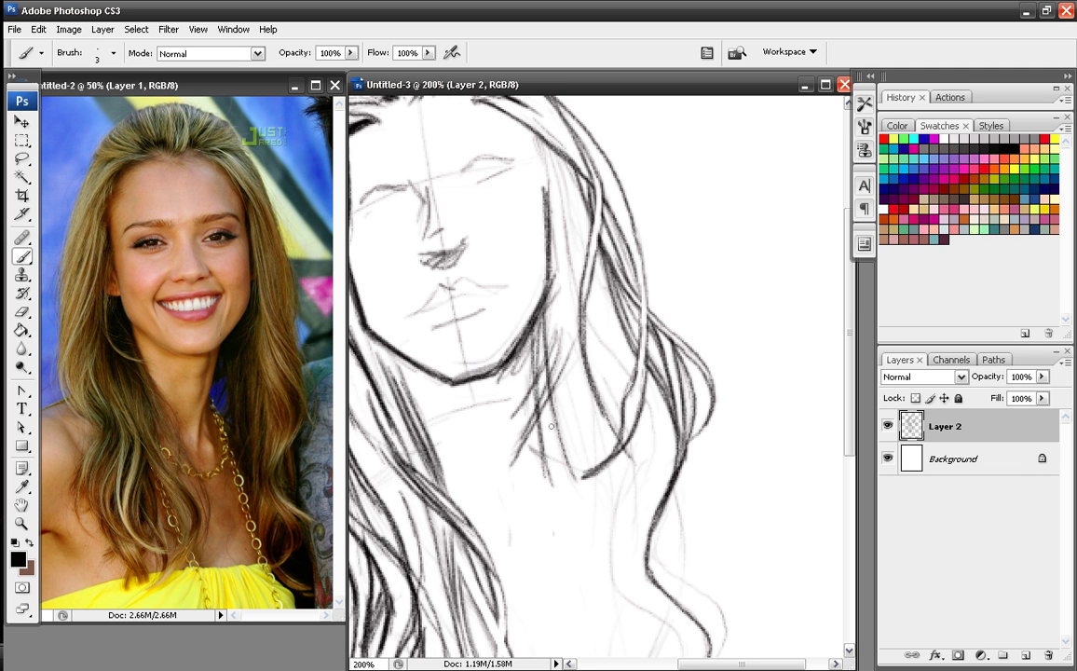
pyautogui.moveTo(551, 373); pyautogui.dragTo(545, 464)
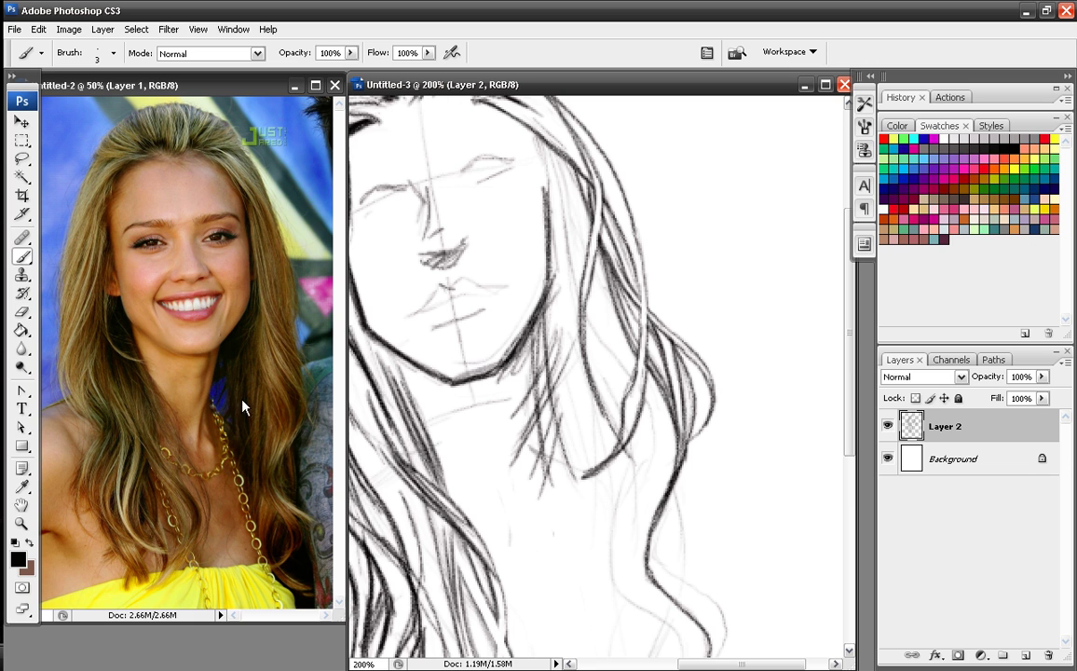
pyautogui.click(21, 311)
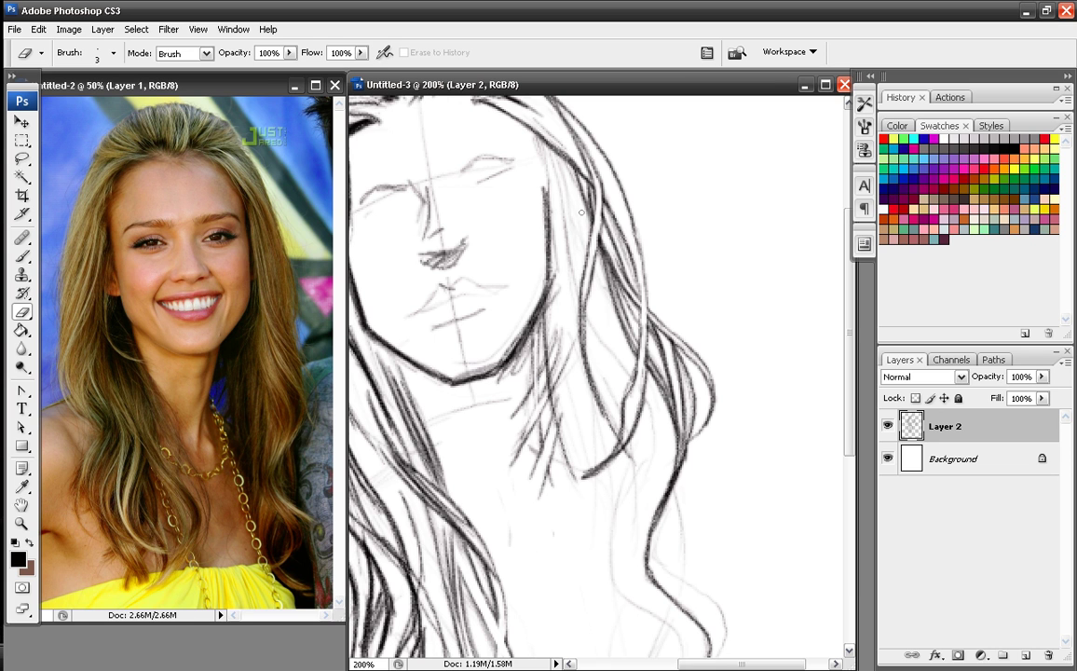
pyautogui.click(22, 256)
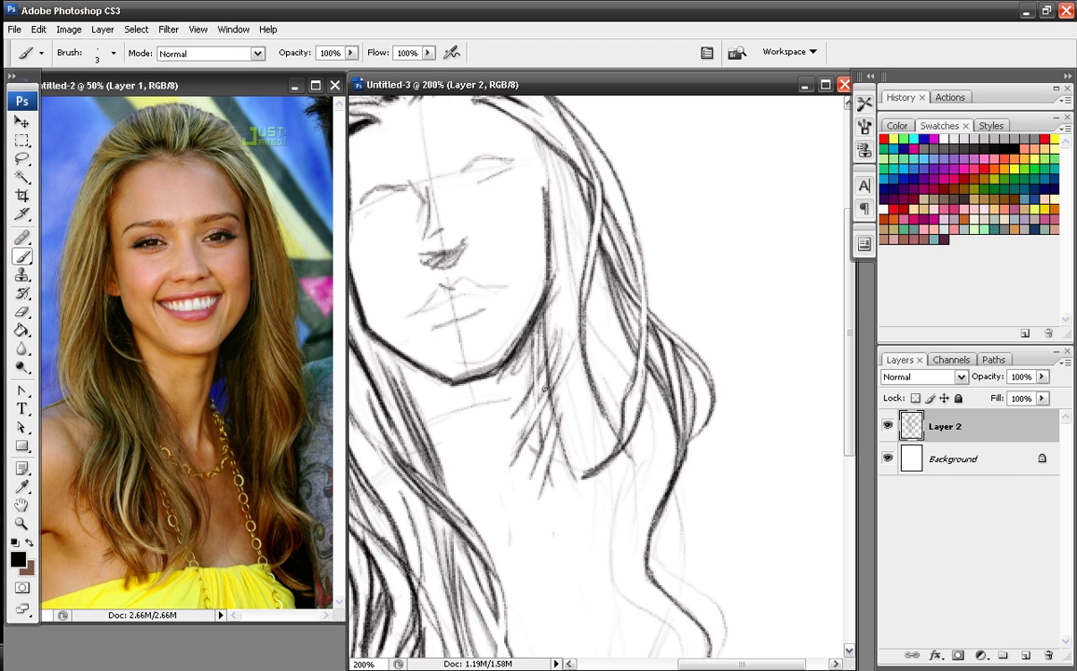
pyautogui.moveTo(540, 343); pyautogui.dragTo(523, 441)
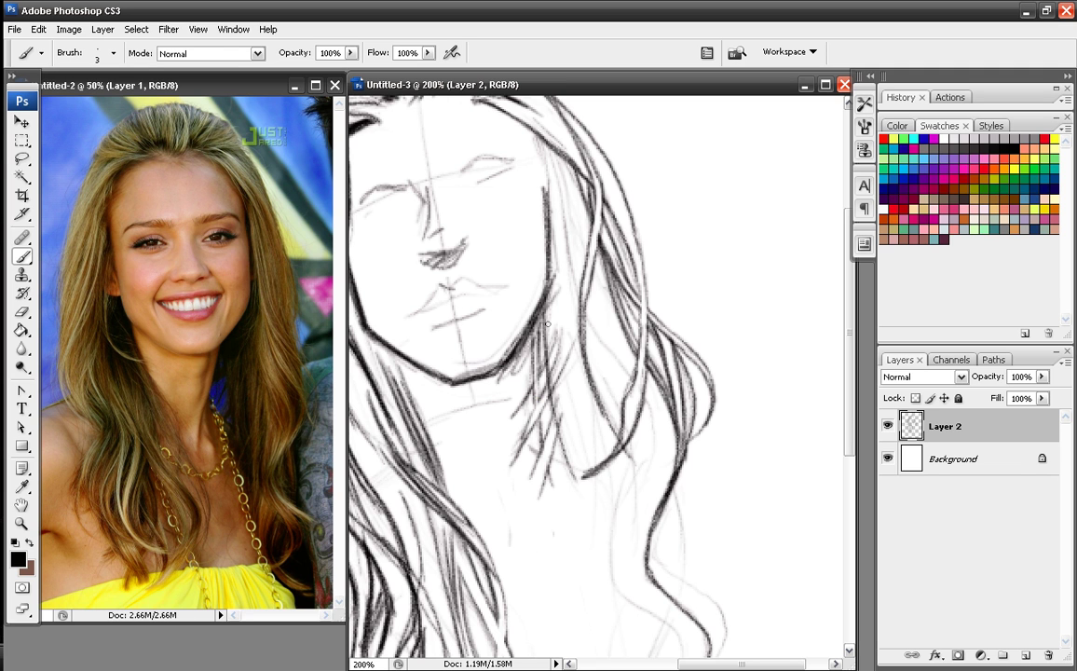
# - Erase the stray lines beside the right side of the jaw and fill the area with dense, long vertical Brush strands
pyautogui.click(22, 312)
pyautogui.moveTo(553, 365)
pyautogui.mouseDown()
pyautogui.moveTo(568, 381)
pyautogui.moveTo(551, 304)
pyautogui.mouseUp()
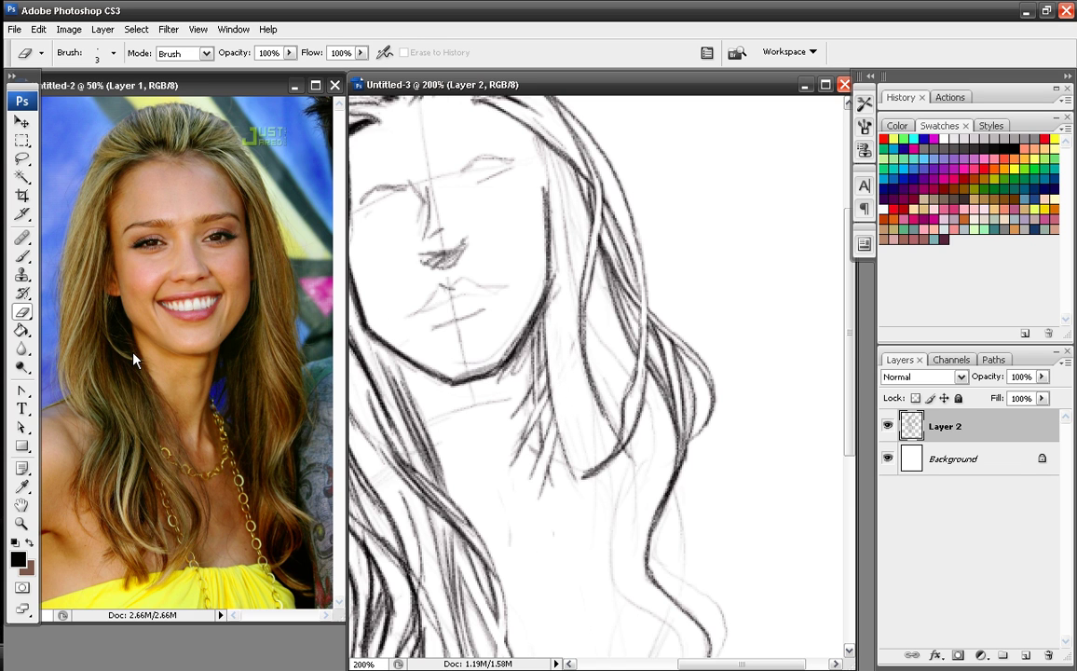
pyautogui.click(22, 256)
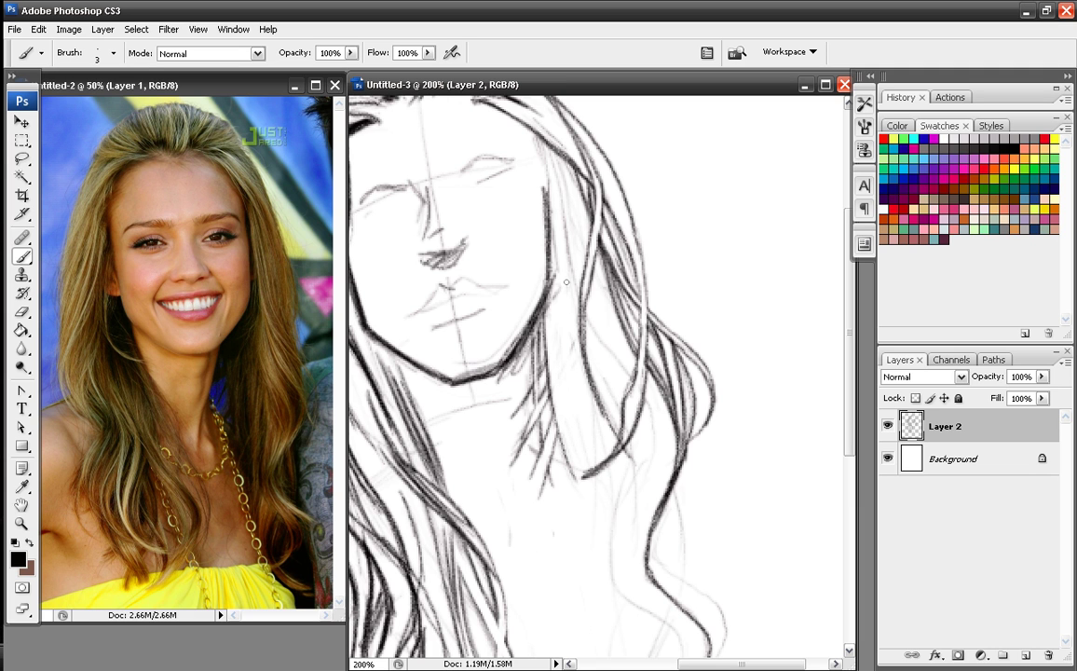
pyautogui.moveTo(564, 274)
pyautogui.mouseDown()
pyautogui.moveTo(563, 376)
pyautogui.moveTo(564, 273)
pyautogui.moveTo(567, 415)
pyautogui.mouseUp()
pyautogui.moveTo(558, 287); pyautogui.dragTo(577, 475)
pyautogui.moveTo(562, 382); pyautogui.dragTo(569, 489)
pyautogui.moveTo(576, 338); pyautogui.dragTo(583, 472)
pyautogui.moveTo(581, 372); pyautogui.dragTo(582, 480)
pyautogui.moveTo(564, 375); pyautogui.dragTo(575, 466)
pyautogui.moveTo(562, 317); pyautogui.dragTo(567, 433)
pyautogui.moveTo(571, 266); pyautogui.dragTo(573, 377)
pyautogui.moveTo(572, 286)
pyautogui.mouseDown()
pyautogui.moveTo(564, 379)
pyautogui.moveTo(561, 277)
pyautogui.moveTo(577, 438)
pyautogui.mouseUp()
pyautogui.moveTo(570, 307); pyautogui.dragTo(582, 496)
pyautogui.moveTo(580, 320); pyautogui.dragTo(583, 438)
pyautogui.moveTo(562, 279); pyautogui.dragTo(578, 488)
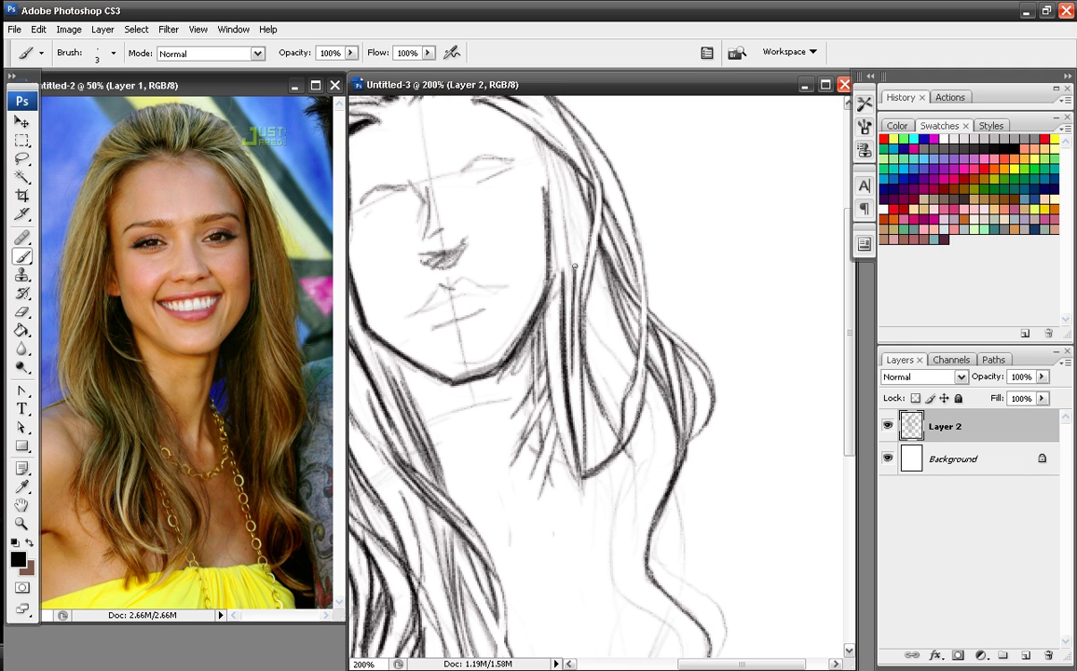
pyautogui.moveTo(572, 298); pyautogui.dragTo(571, 426)
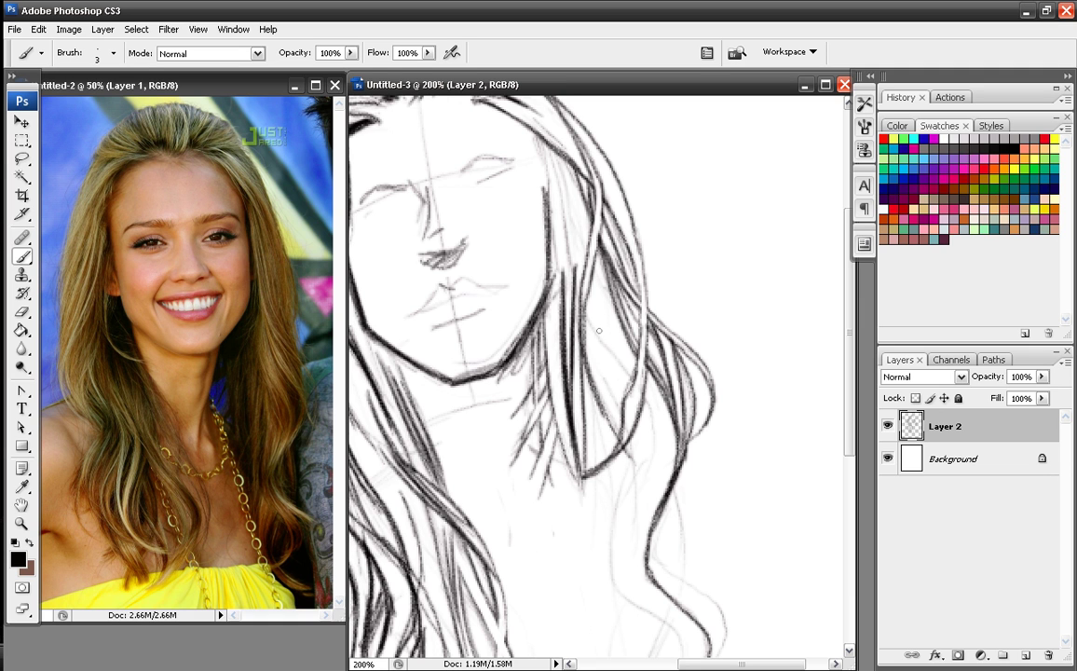
pyautogui.moveTo(573, 293); pyautogui.dragTo(586, 488)
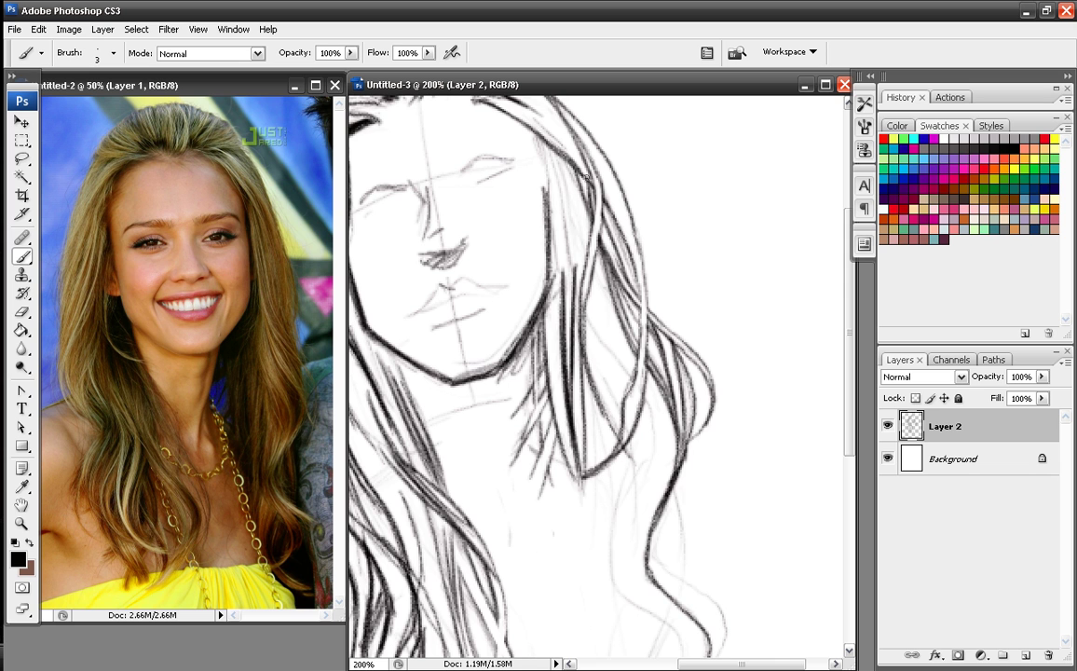
# - Draw long strands from the right temple down beside the cheek, joining the dense strands below
pyautogui.scroll(1, 559, 218)
pyautogui.moveTo(540, 207)
pyautogui.mouseDown()
pyautogui.moveTo(544, 315)
pyautogui.moveTo(570, 350)
pyautogui.mouseUp()
pyautogui.moveTo(559, 223); pyautogui.dragTo(571, 346)
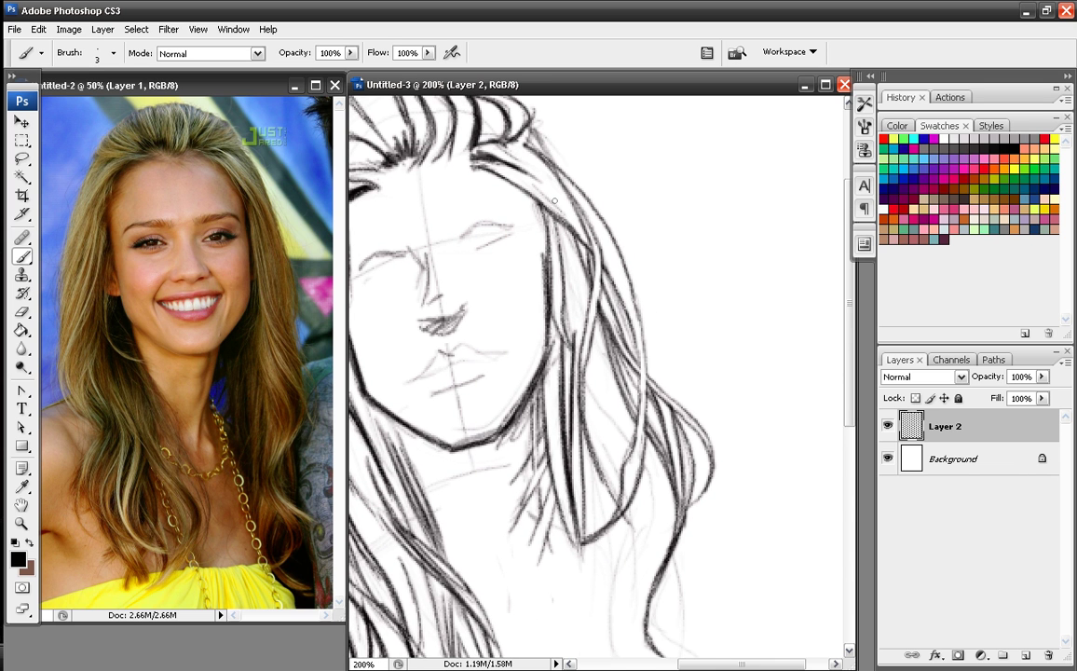
pyautogui.moveTo(563, 232); pyautogui.dragTo(573, 321)
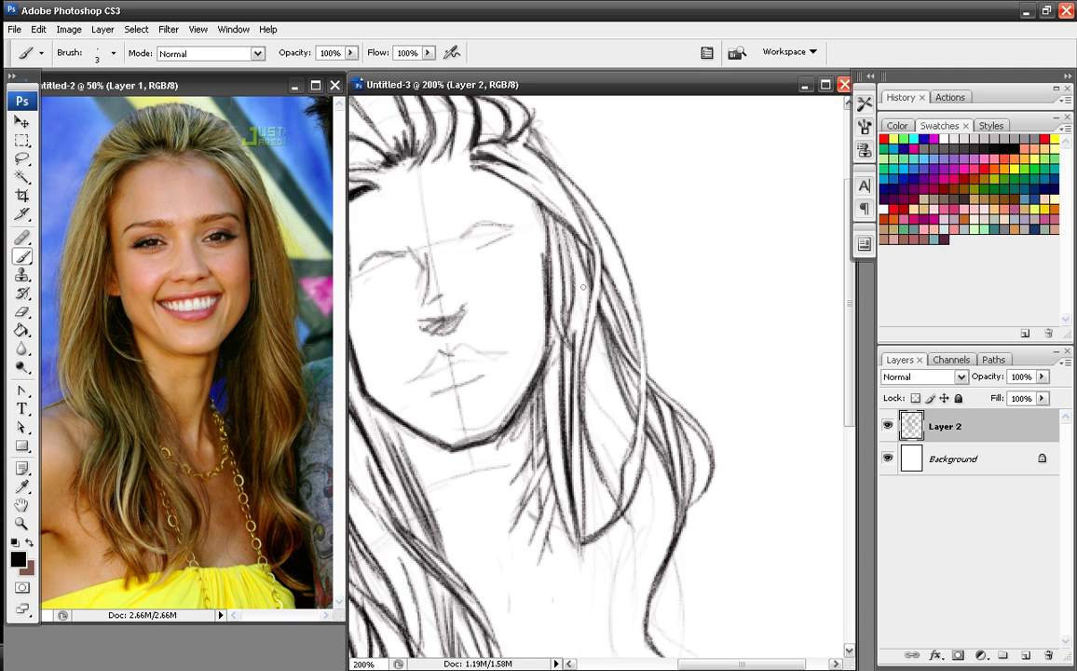
pyautogui.moveTo(564, 229); pyautogui.dragTo(571, 317)
# - Fill the inside of the right-side hair with slanted strands running from cheek level down toward the curled outer strand
pyautogui.moveTo(573, 256)
pyautogui.mouseDown()
pyautogui.moveTo(586, 323)
pyautogui.moveTo(572, 258)
pyautogui.moveTo(627, 413)
pyautogui.mouseUp()
pyautogui.moveTo(595, 342); pyautogui.dragTo(620, 403)
pyautogui.moveTo(574, 303); pyautogui.dragTo(585, 344)
pyautogui.moveTo(572, 284); pyautogui.dragTo(622, 426)
pyautogui.moveTo(588, 356); pyautogui.dragTo(627, 436)
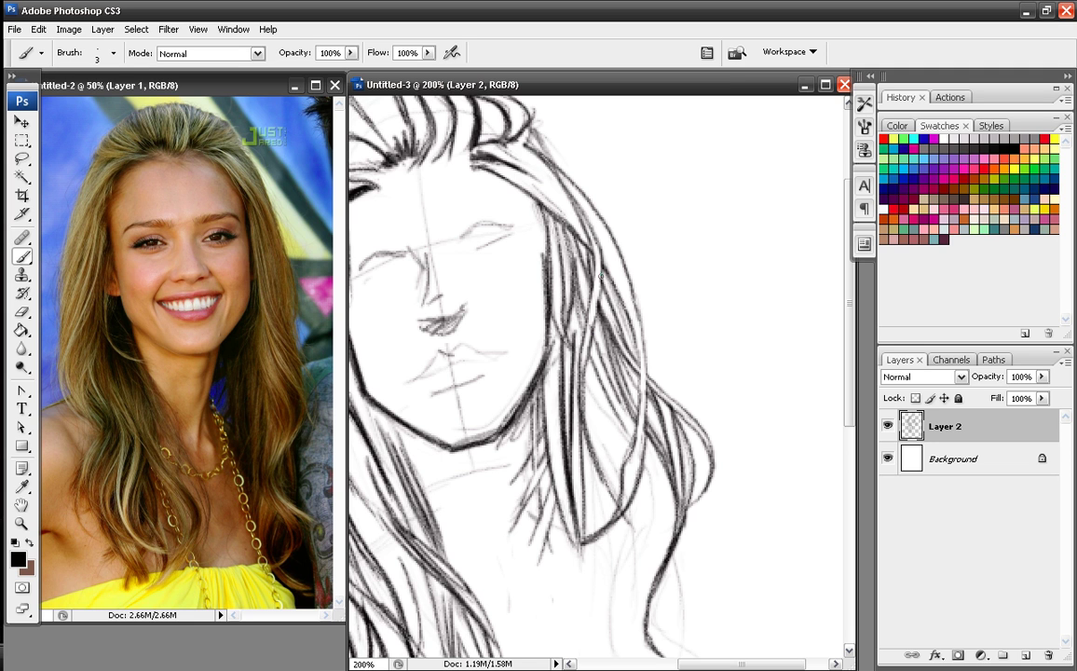
pyautogui.moveTo(607, 378); pyautogui.dragTo(630, 439)
pyautogui.moveTo(581, 387); pyautogui.dragTo(633, 446)
pyautogui.moveTo(526, 358); pyautogui.dragTo(560, 394)
# - Ink the wavy inner contour of the lower right lock, from the curled strand down to its pointed tip
pyautogui.moveTo(617, 424); pyautogui.dragTo(656, 502)
pyautogui.moveTo(646, 456); pyautogui.dragTo(614, 604)
pyautogui.moveTo(667, 495); pyautogui.dragTo(651, 258)
pyautogui.moveTo(612, 334)
pyautogui.mouseDown()
pyautogui.moveTo(596, 403)
pyautogui.moveTo(675, 454)
pyautogui.mouseUp()
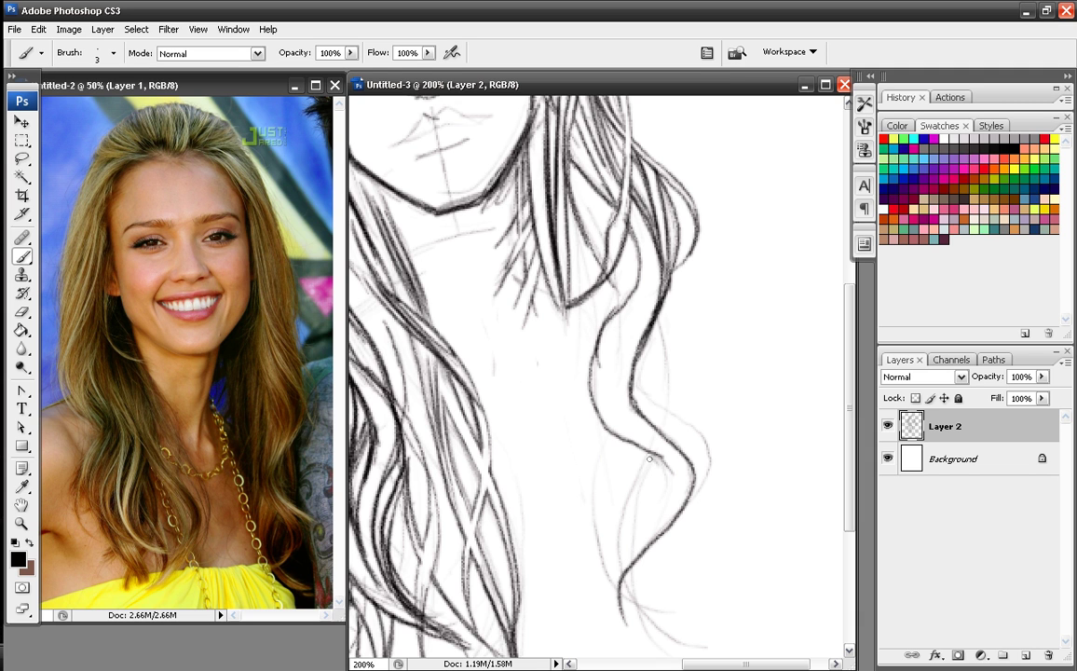
pyautogui.moveTo(642, 452)
pyautogui.mouseDown()
pyautogui.moveTo(657, 487)
pyautogui.moveTo(616, 572)
pyautogui.moveTo(625, 622)
pyautogui.mouseUp()
pyautogui.moveTo(648, 508)
pyautogui.mouseDown()
pyautogui.moveTo(639, 451)
pyautogui.moveTo(596, 346)
pyautogui.moveTo(590, 424)
pyautogui.moveTo(644, 471)
pyautogui.moveTo(643, 531)
pyautogui.mouseUp()
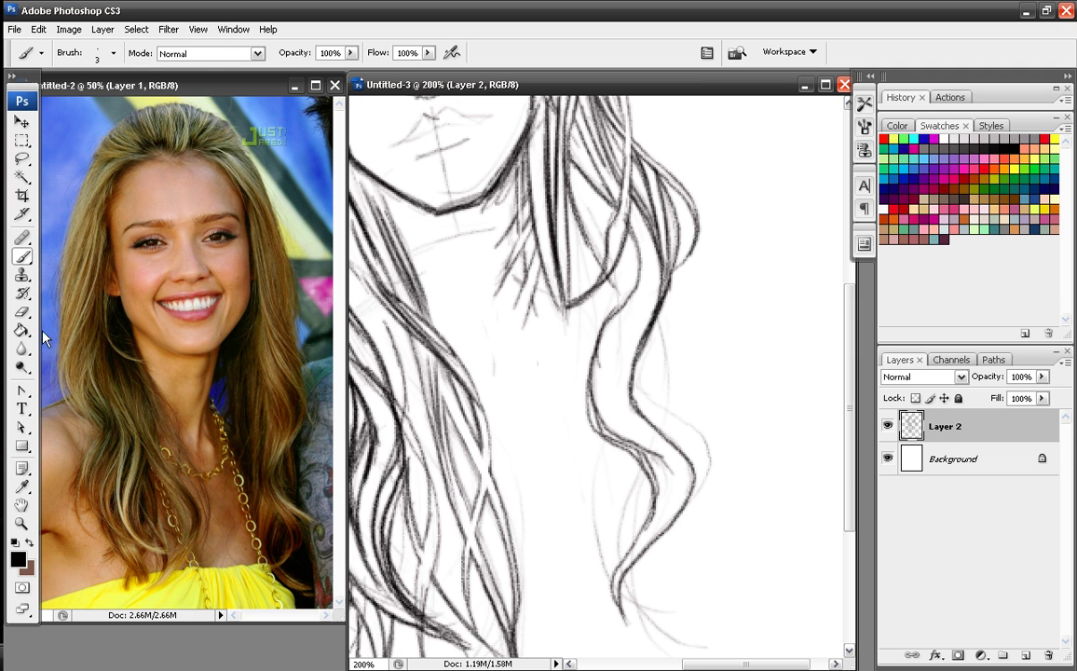
# - Erase the doubled lines inside the lower right lock's bend and retrace its wavy inner contour with the Brush
pyautogui.press('e')
pyautogui.moveTo(597, 400); pyautogui.dragTo(599, 417)
pyautogui.moveTo(598, 417)
pyautogui.mouseDown()
pyautogui.moveTo(597, 359)
pyautogui.moveTo(606, 434)
pyautogui.moveTo(673, 486)
pyautogui.moveTo(647, 443)
pyautogui.mouseUp()
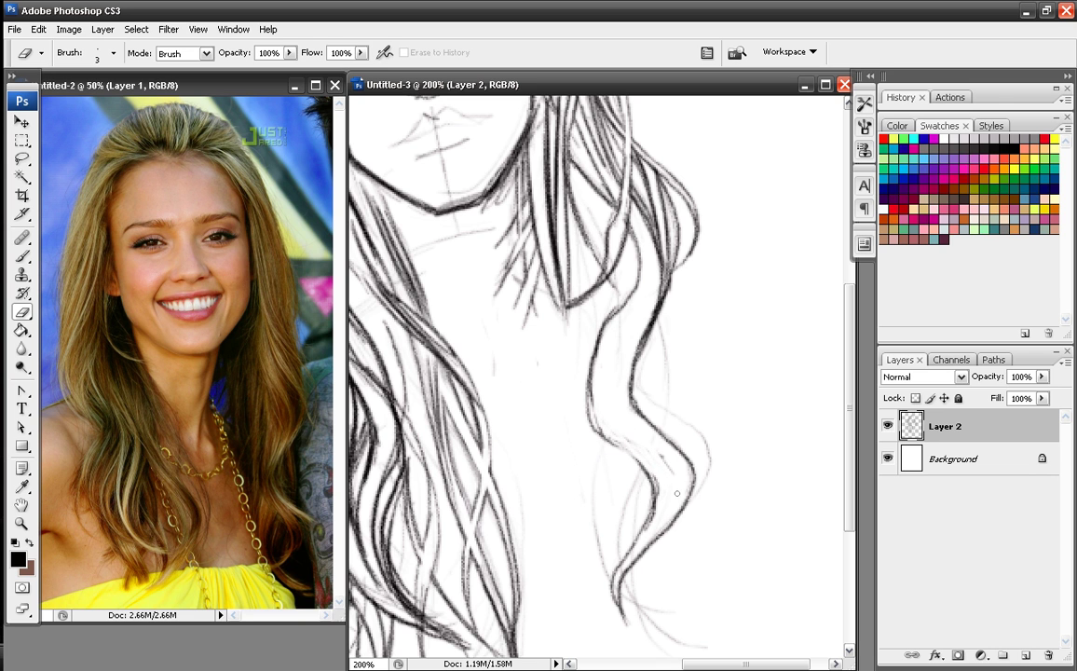
pyautogui.click(25, 257)
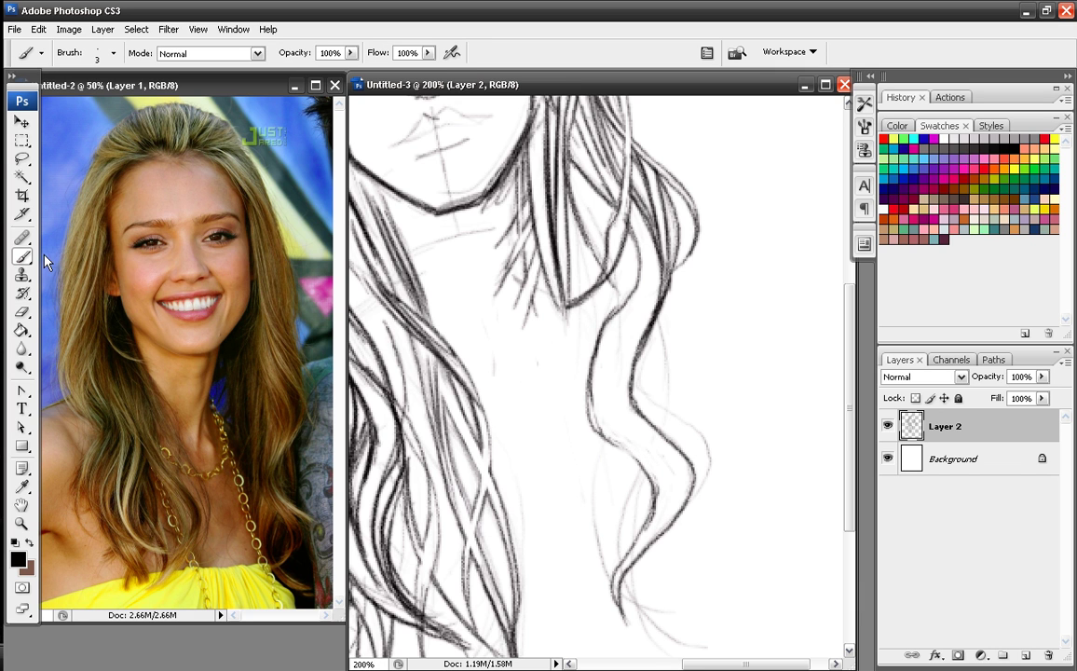
pyautogui.moveTo(602, 332)
pyautogui.mouseDown()
pyautogui.moveTo(593, 356)
pyautogui.moveTo(610, 445)
pyautogui.moveTo(652, 477)
pyautogui.moveTo(616, 606)
pyautogui.mouseUp()
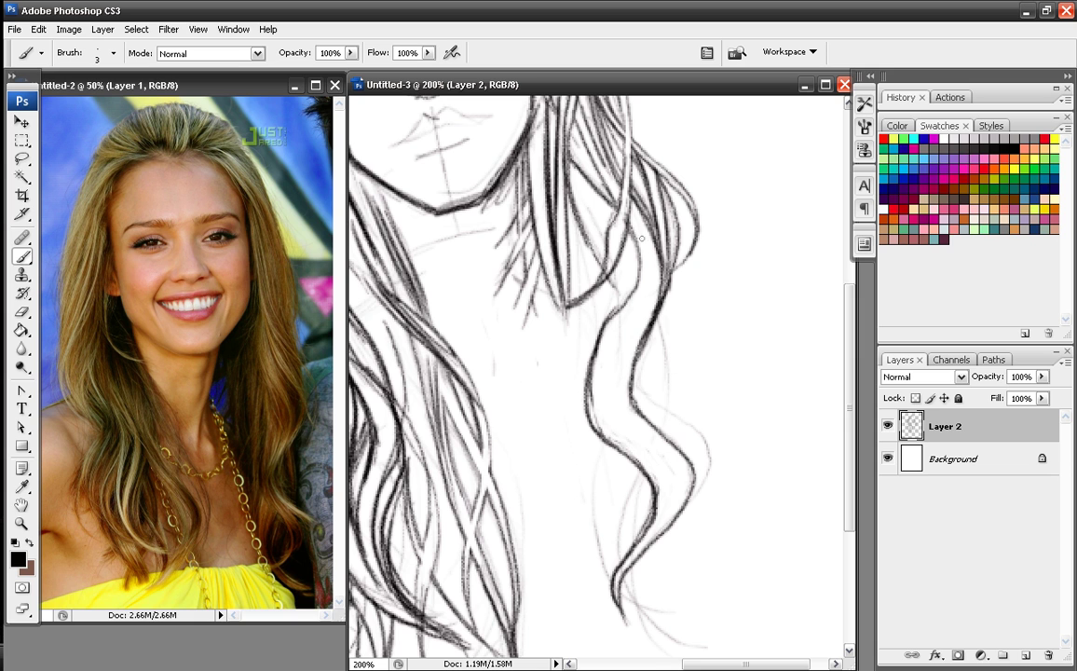
# - Add thin curved strands inside the upper part of the lower right lock, following its inner contour
pyautogui.moveTo(608, 325)
pyautogui.mouseDown()
pyautogui.moveTo(618, 211)
pyautogui.moveTo(590, 345)
pyautogui.mouseUp()
pyautogui.moveTo(637, 215)
pyautogui.mouseDown()
pyautogui.moveTo(645, 265)
pyautogui.moveTo(620, 331)
pyautogui.mouseUp()
pyautogui.moveTo(646, 257); pyautogui.dragTo(597, 371)
pyautogui.moveTo(648, 239); pyautogui.dragTo(644, 298)
pyautogui.moveTo(649, 244); pyautogui.dragTo(616, 350)
pyautogui.moveTo(641, 279); pyautogui.dragTo(608, 372)
pyautogui.moveTo(638, 292)
pyautogui.mouseDown()
pyautogui.moveTo(590, 409)
pyautogui.moveTo(612, 439)
pyautogui.mouseUp()
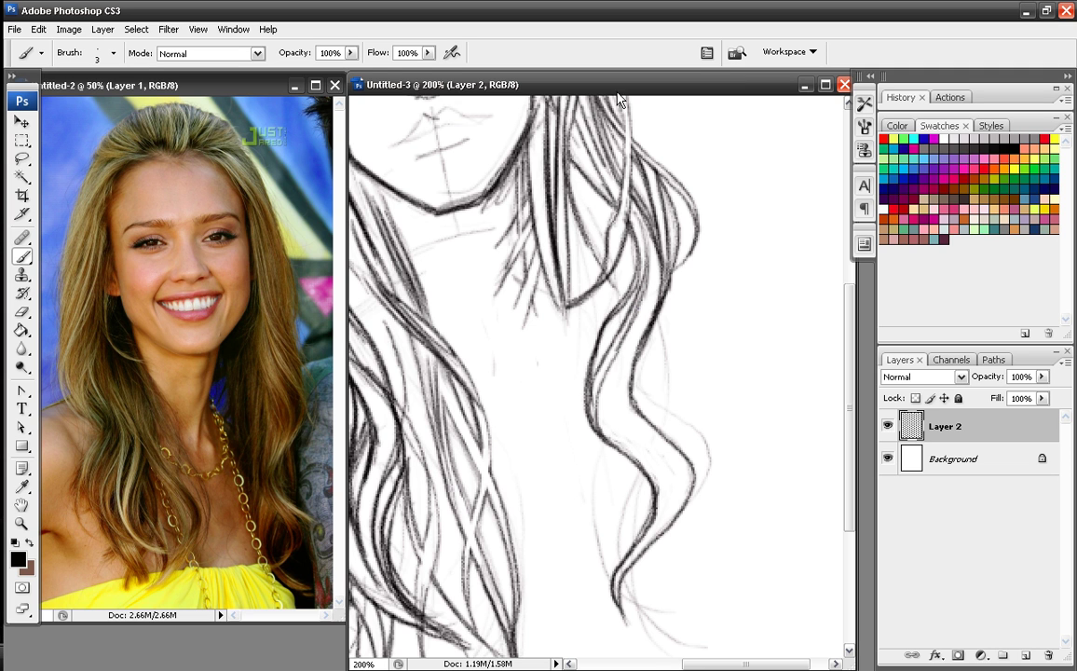
# - Continue the inner strands through the middle of the lower right lock and around its outward bend
pyautogui.moveTo(640, 217)
pyautogui.mouseDown()
pyautogui.moveTo(639, 298)
pyautogui.moveTo(603, 356)
pyautogui.moveTo(630, 416)
pyautogui.mouseUp()
pyautogui.moveTo(612, 357); pyautogui.dragTo(647, 430)
pyautogui.moveTo(626, 407); pyautogui.dragTo(681, 471)
pyautogui.moveTo(621, 423); pyautogui.dragTo(649, 447)
pyautogui.moveTo(607, 398)
pyautogui.mouseDown()
pyautogui.moveTo(680, 479)
pyautogui.moveTo(661, 520)
pyautogui.mouseUp()
pyautogui.moveTo(638, 452)
pyautogui.mouseDown()
pyautogui.moveTo(643, 549)
pyautogui.moveTo(671, 501)
pyautogui.moveTo(611, 401)
pyautogui.moveTo(651, 452)
pyautogui.mouseUp()
pyautogui.moveTo(550, 355)
pyautogui.mouseDown()
pyautogui.moveTo(573, 407)
pyautogui.moveTo(580, 492)
pyautogui.mouseUp()
pyautogui.moveTo(578, 398)
pyautogui.mouseDown()
pyautogui.moveTo(597, 416)
pyautogui.moveTo(596, 473)
pyautogui.mouseUp()
# - Darken the outward bend of the lower right lock with a solid black shadow across the strands
pyautogui.moveTo(671, 473)
pyautogui.mouseDown()
pyautogui.moveTo(656, 350)
pyautogui.moveTo(651, 398)
pyautogui.moveTo(664, 419)
pyautogui.moveTo(657, 378)
pyautogui.mouseUp()
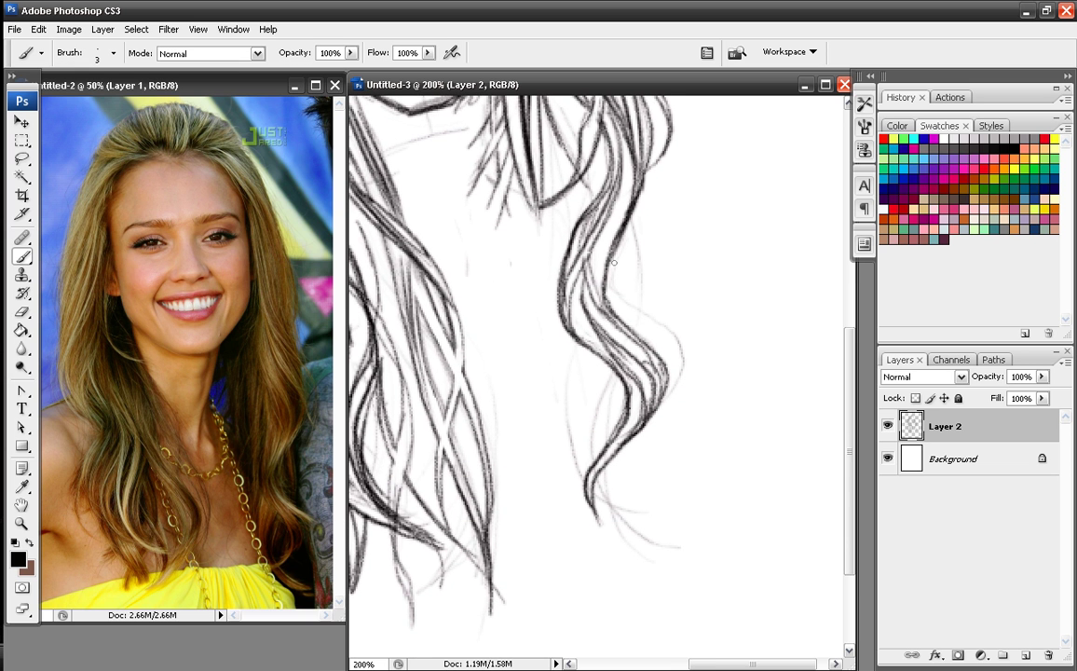
pyautogui.moveTo(637, 360)
pyautogui.mouseDown()
pyautogui.moveTo(629, 371)
pyautogui.moveTo(638, 390)
pyautogui.moveTo(658, 356)
pyautogui.moveTo(651, 372)
pyautogui.moveTo(651, 362)
pyautogui.moveTo(625, 375)
pyautogui.moveTo(644, 383)
pyautogui.mouseUp()
pyautogui.moveTo(678, 343); pyautogui.dragTo(633, 373)
# - Draw a back layer of curved strands behind the lower right lock and extend its tip with loose wisps
pyautogui.moveTo(682, 440); pyautogui.dragTo(721, 451)
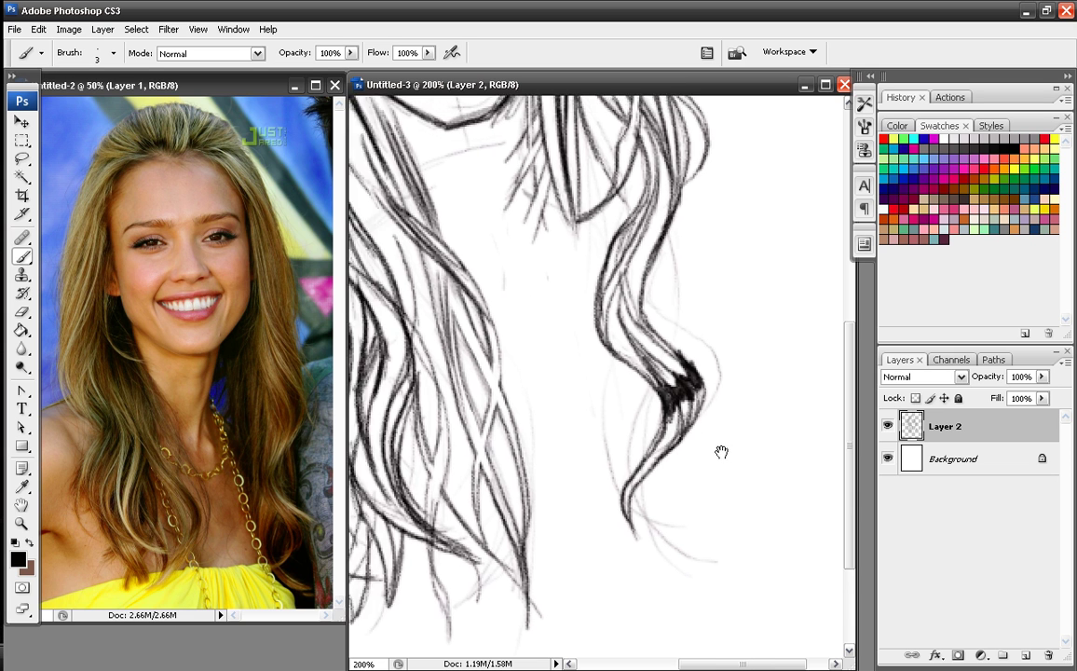
pyautogui.moveTo(698, 344); pyautogui.dragTo(710, 310)
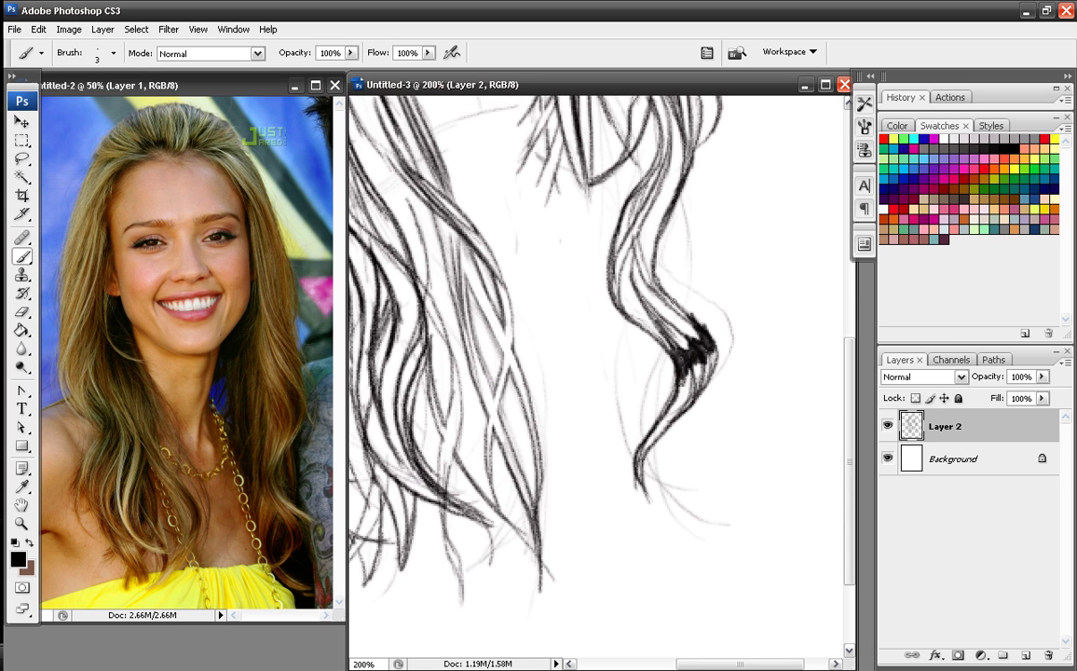
pyautogui.moveTo(660, 344)
pyautogui.mouseDown()
pyautogui.moveTo(641, 406)
pyautogui.moveTo(647, 454)
pyautogui.mouseUp()
pyautogui.moveTo(629, 315)
pyautogui.mouseDown()
pyautogui.moveTo(625, 424)
pyautogui.moveTo(639, 452)
pyautogui.mouseUp()
pyautogui.moveTo(639, 320)
pyautogui.mouseDown()
pyautogui.moveTo(626, 413)
pyautogui.moveTo(634, 448)
pyautogui.mouseUp()
pyautogui.moveTo(629, 314)
pyautogui.mouseDown()
pyautogui.moveTo(636, 441)
pyautogui.moveTo(624, 375)
pyautogui.moveTo(626, 389)
pyautogui.mouseUp()
pyautogui.moveTo(643, 323)
pyautogui.mouseDown()
pyautogui.moveTo(624, 419)
pyautogui.moveTo(633, 450)
pyautogui.moveTo(688, 499)
pyautogui.mouseUp()
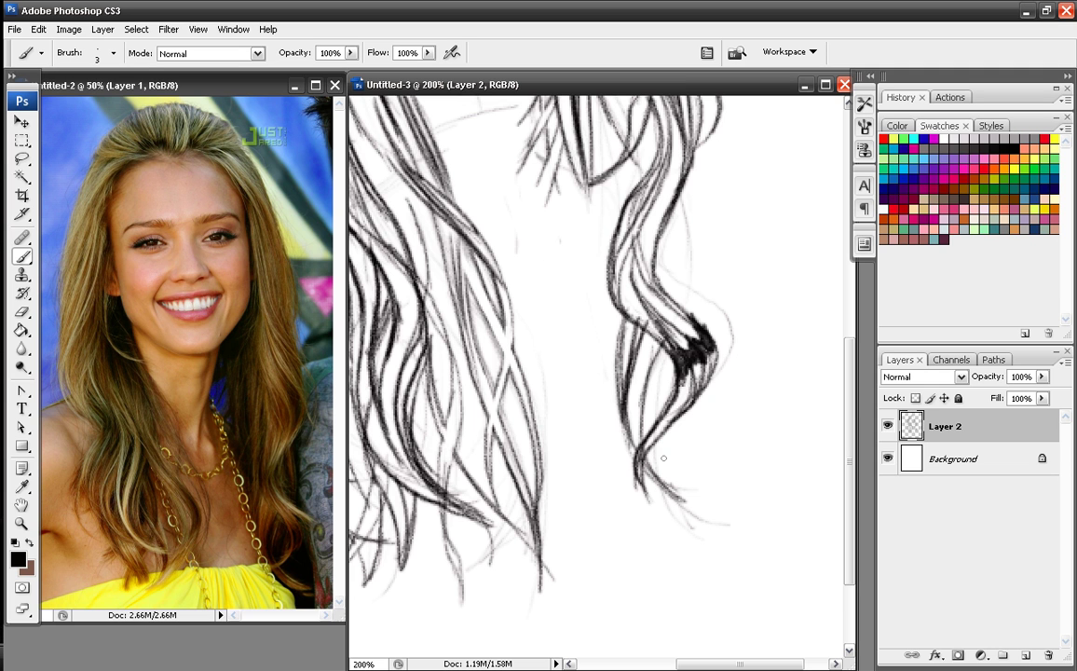
pyautogui.moveTo(653, 444); pyautogui.dragTo(699, 538)
pyautogui.moveTo(700, 226); pyautogui.dragTo(660, 368)
pyautogui.moveTo(671, 522)
pyautogui.mouseDown()
pyautogui.moveTo(682, 493)
pyautogui.moveTo(636, 413)
pyautogui.moveTo(594, 257)
pyautogui.moveTo(540, 326)
pyautogui.moveTo(613, 410)
pyautogui.moveTo(610, 472)
pyautogui.mouseUp()
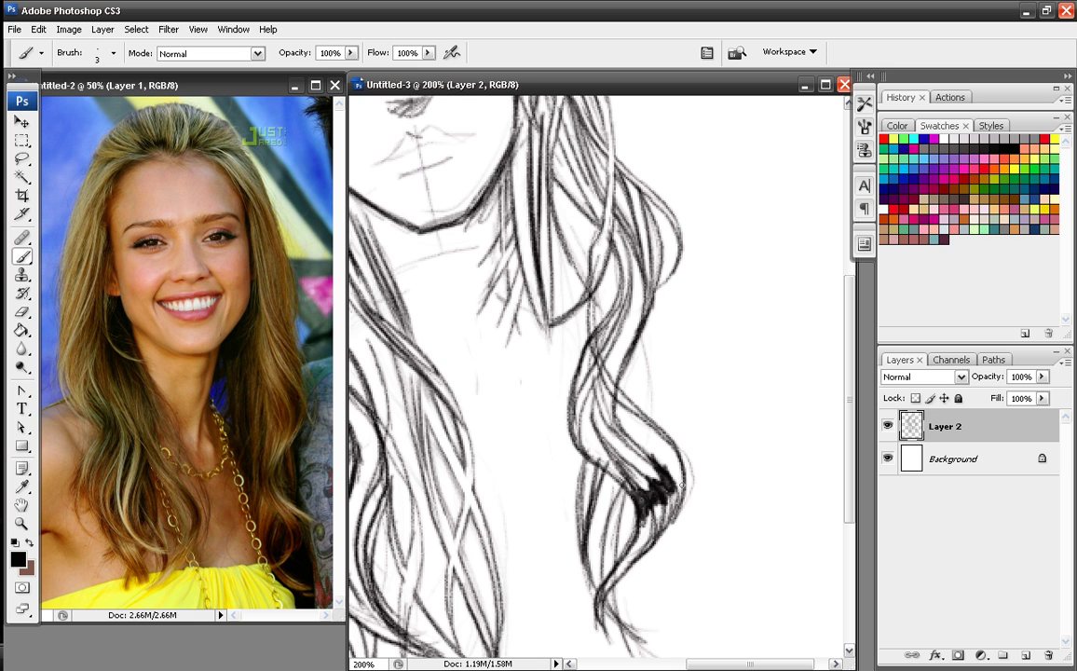
# - Erase the small line overlap beside the upper part of the lower right lock and check the whole portrait
pyautogui.click(23, 312)
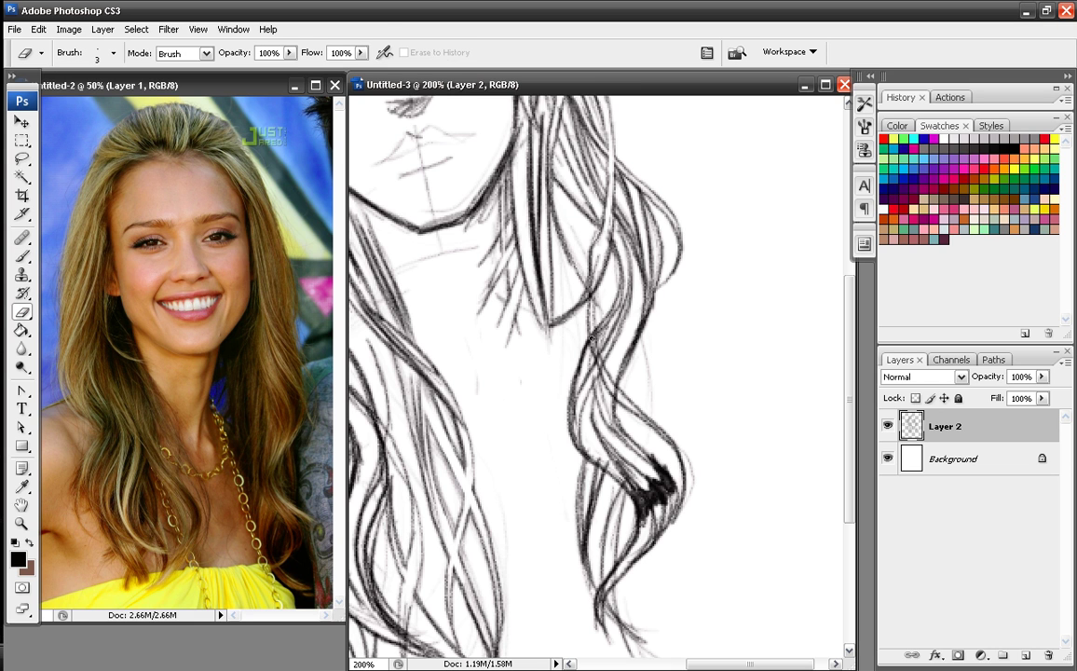
pyautogui.moveTo(592, 320)
pyautogui.mouseDown()
pyautogui.moveTo(613, 391)
pyautogui.moveTo(590, 326)
pyautogui.mouseUp()
pyautogui.hotkey('ctrl', '-')
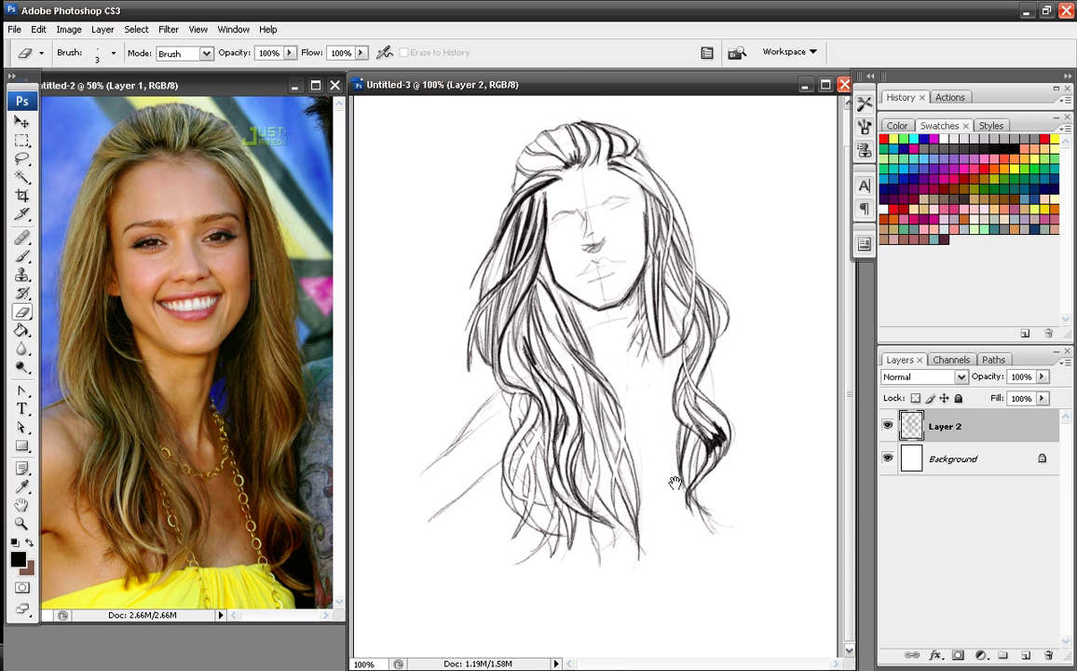